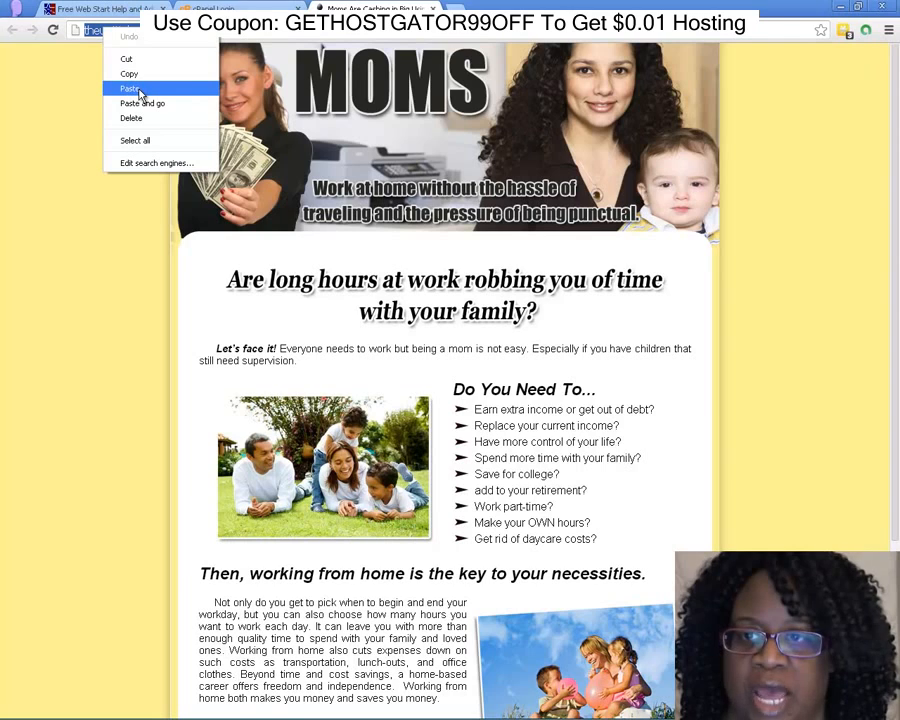
Copy the web address of the open Moms splash page.
click(130, 75)
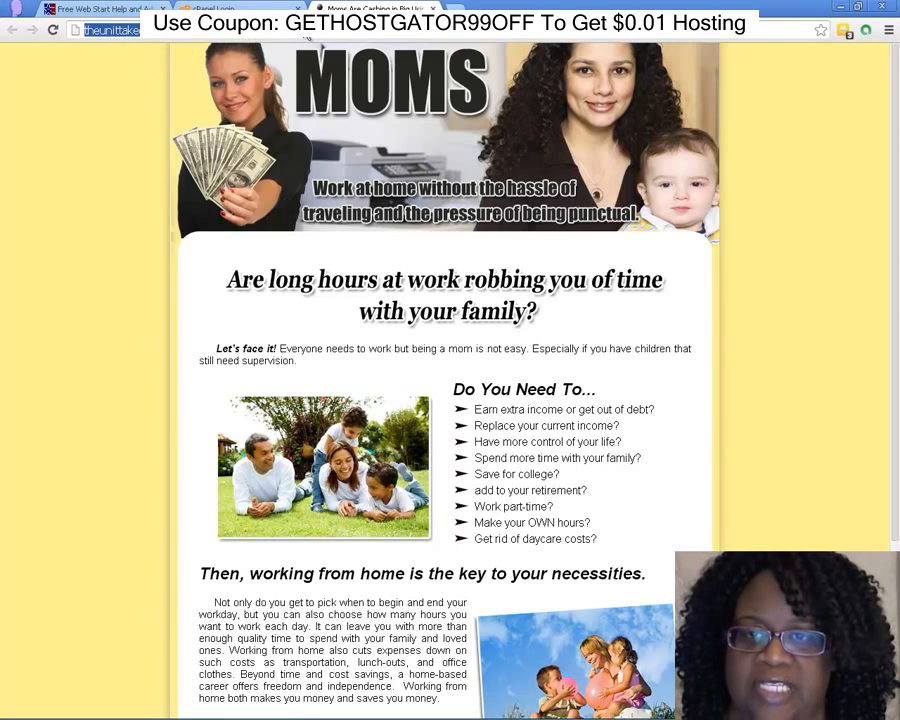
key(alt+Tab)
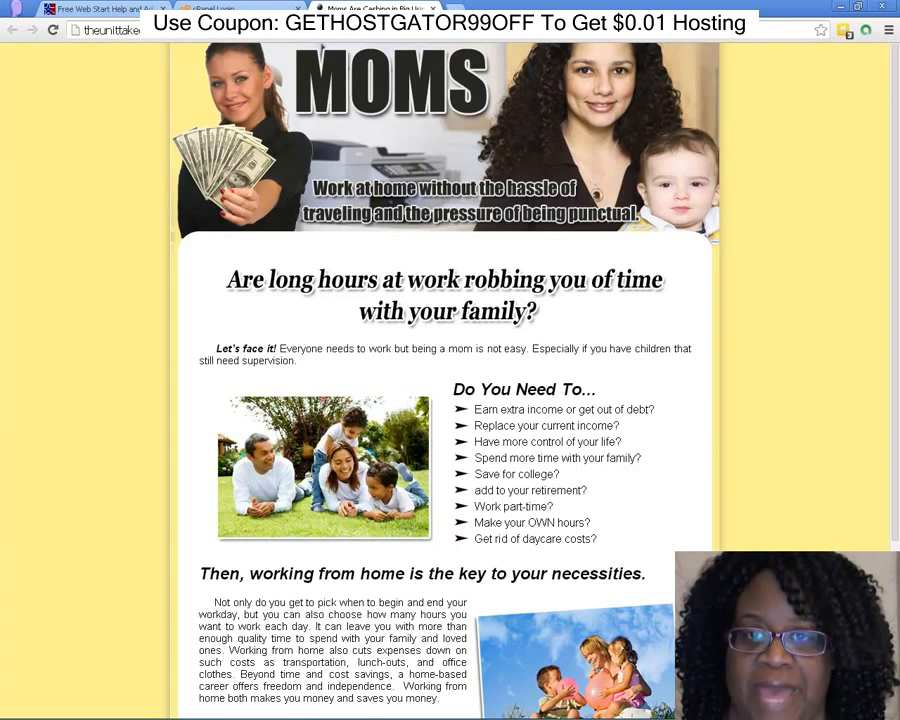
key(F5)
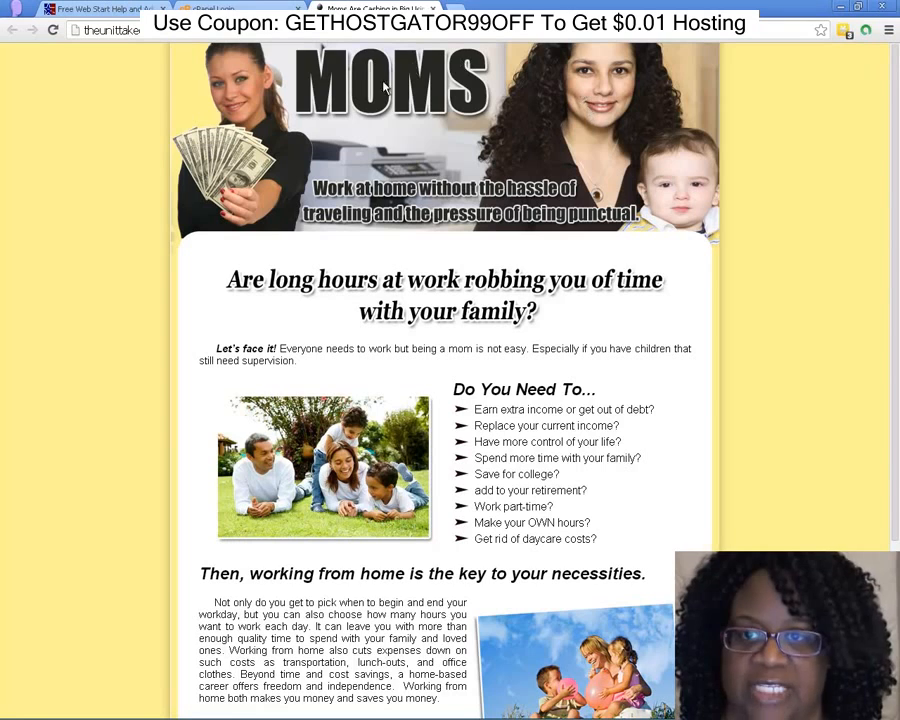
Open the site owner's "moms" subdomain in a new browser tab to check its current content.
key(ctrl+t)
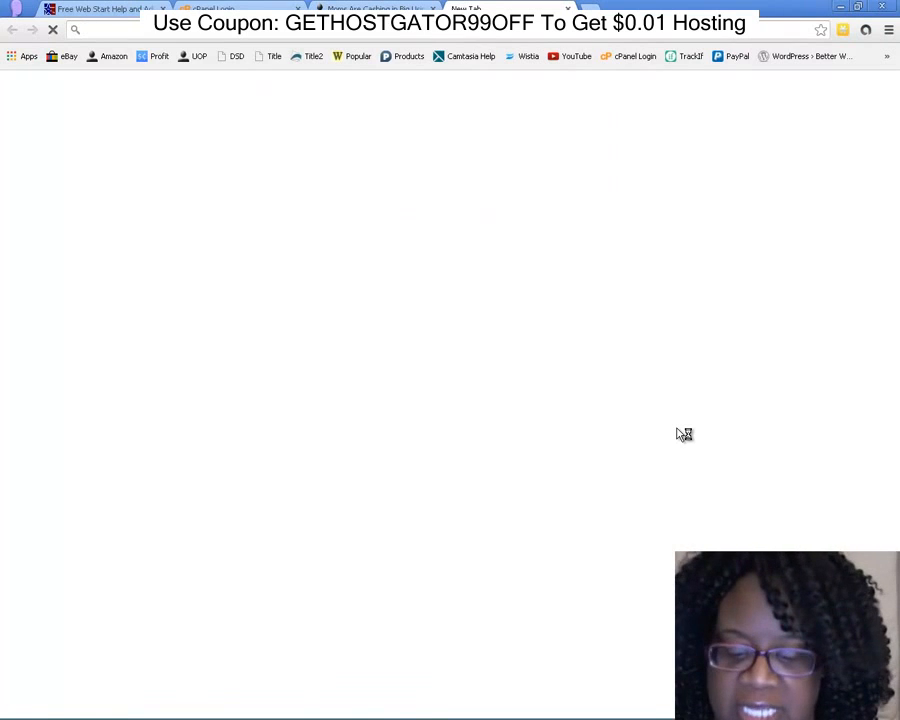
text(mo)
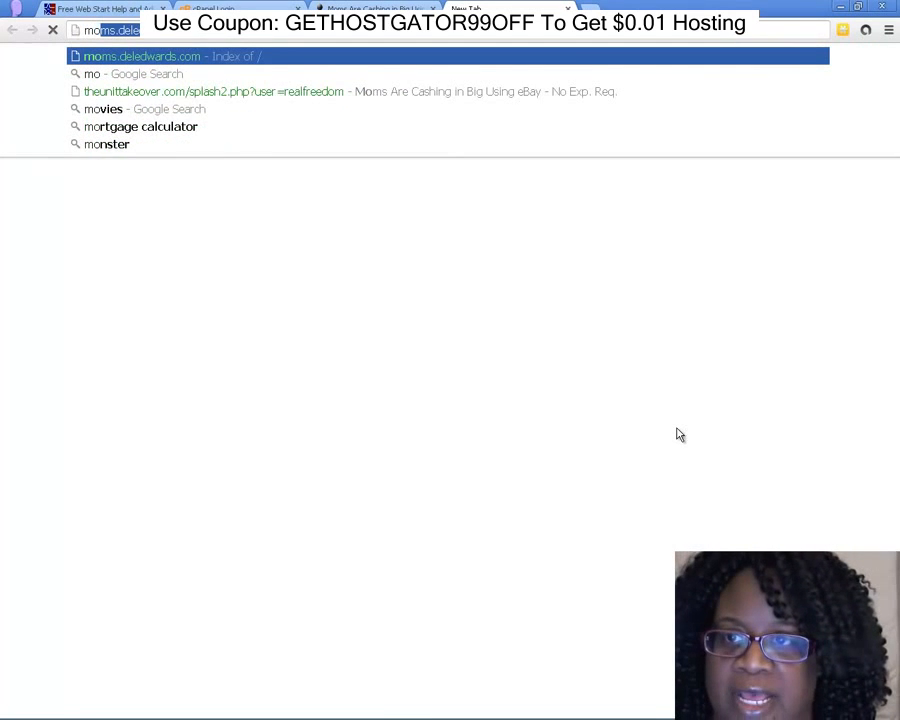
text(m)
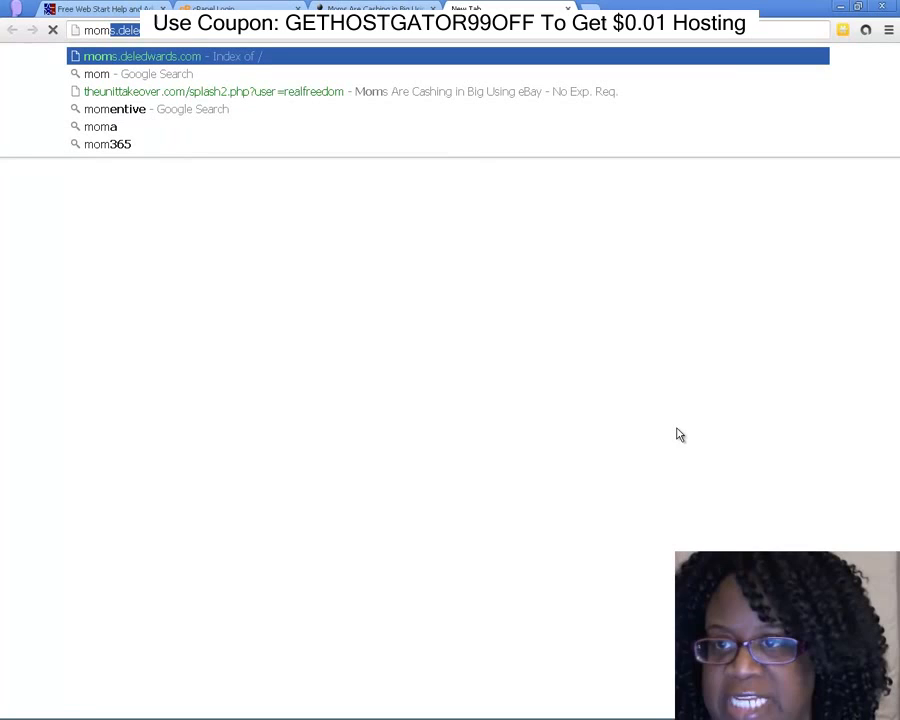
text(s.)
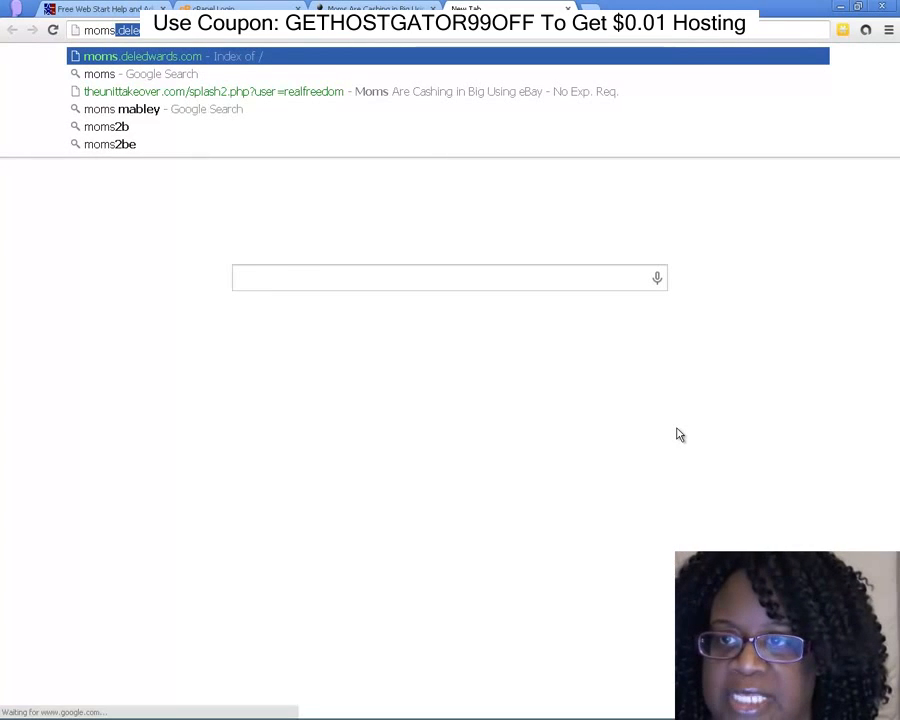
text(dele)
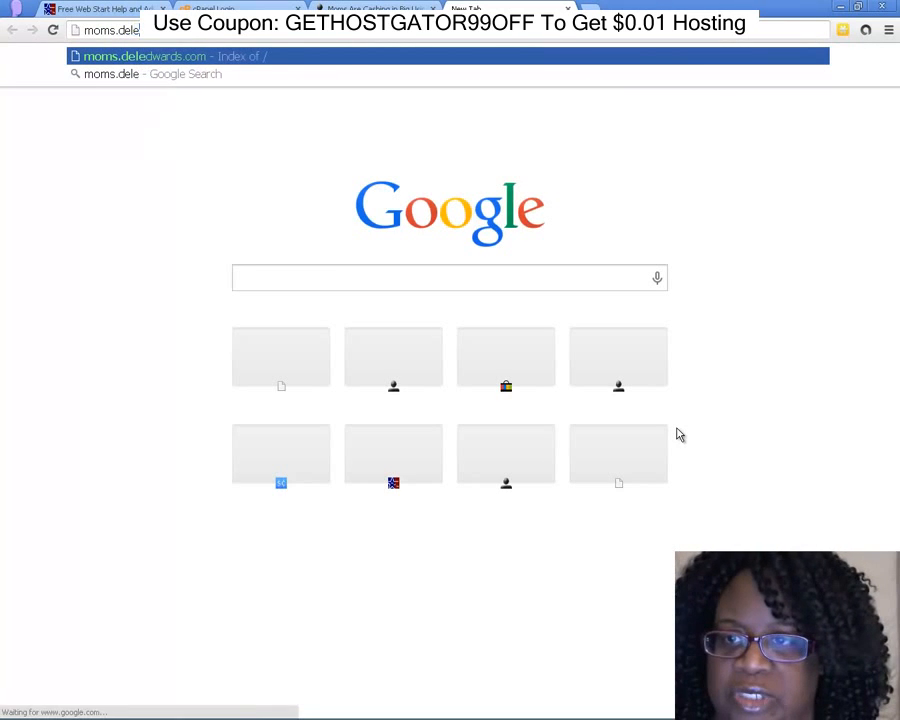
text(dwards.)
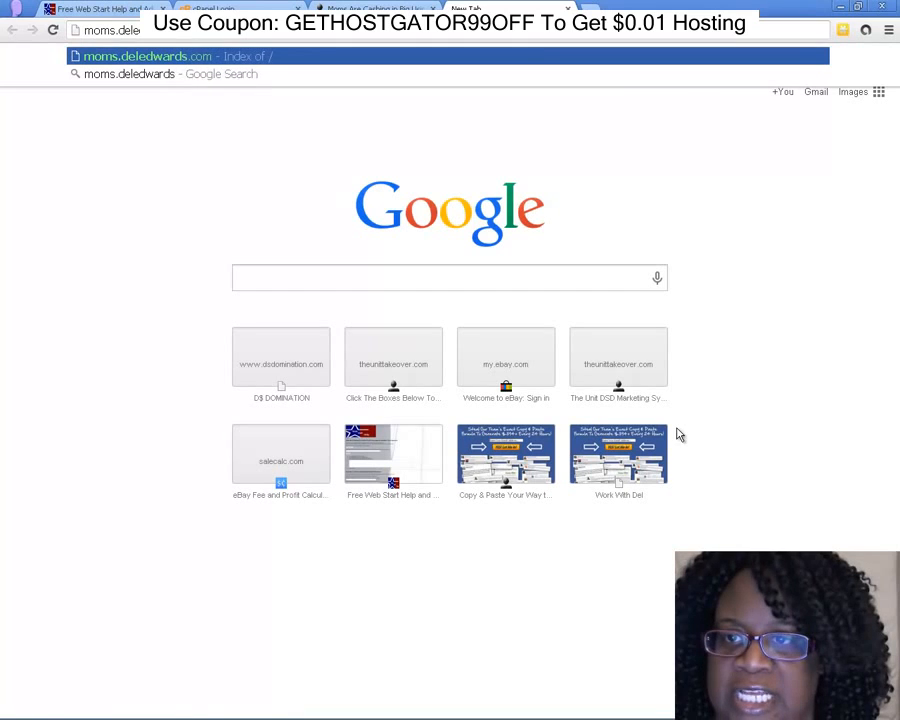
text(com)
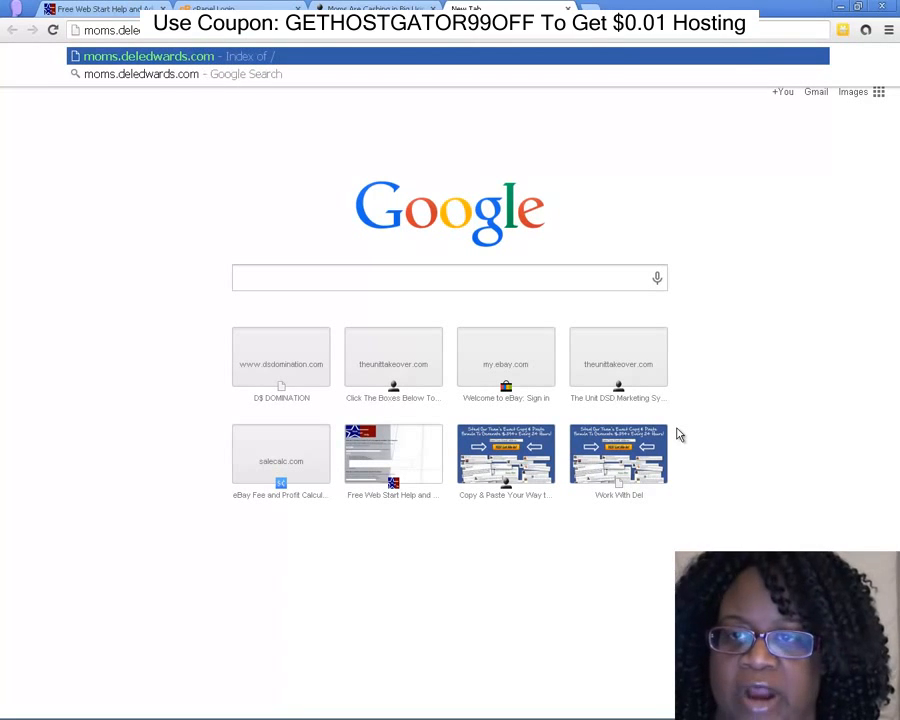
key(Return)
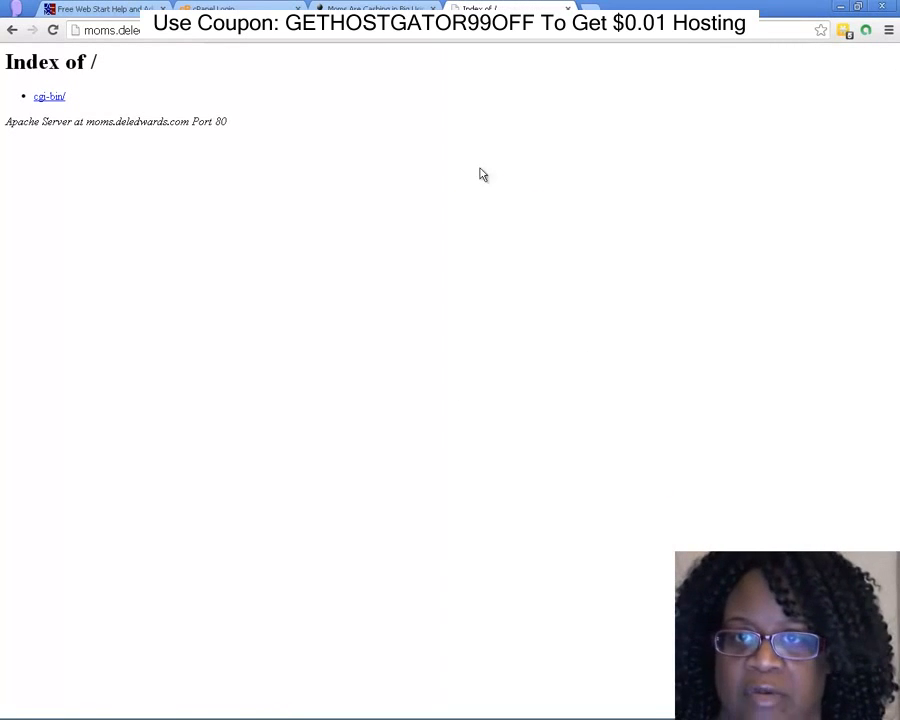
click(80, 12)
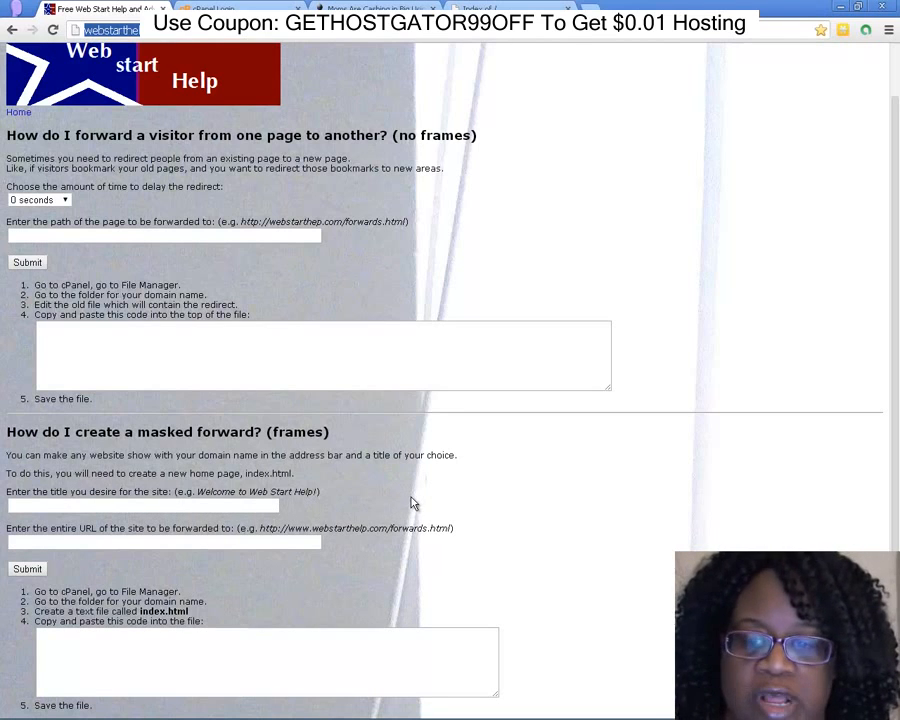
click(235, 503)
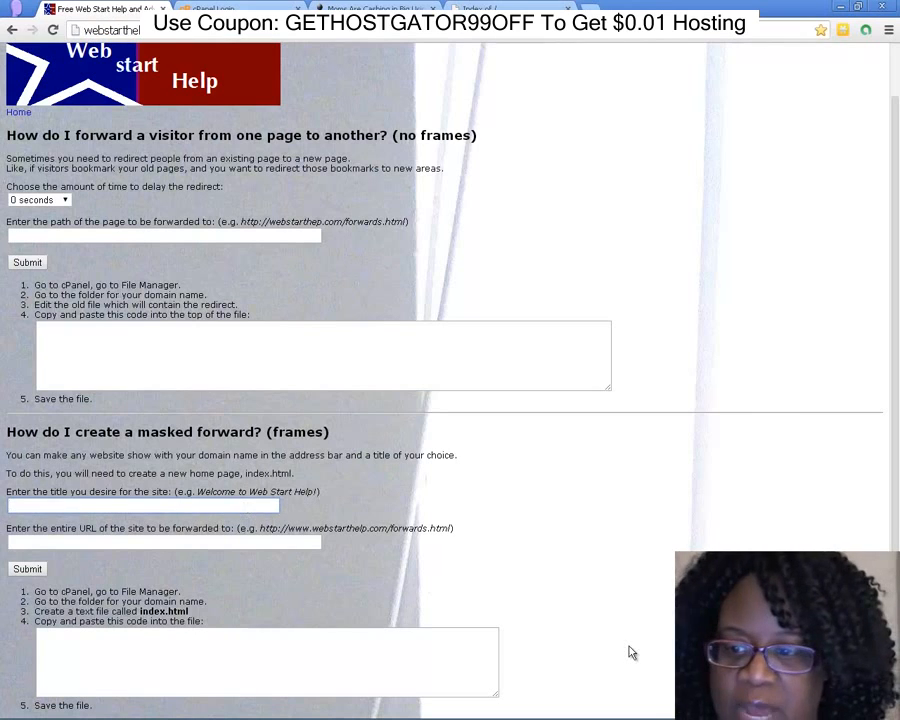
text(Work With Del)
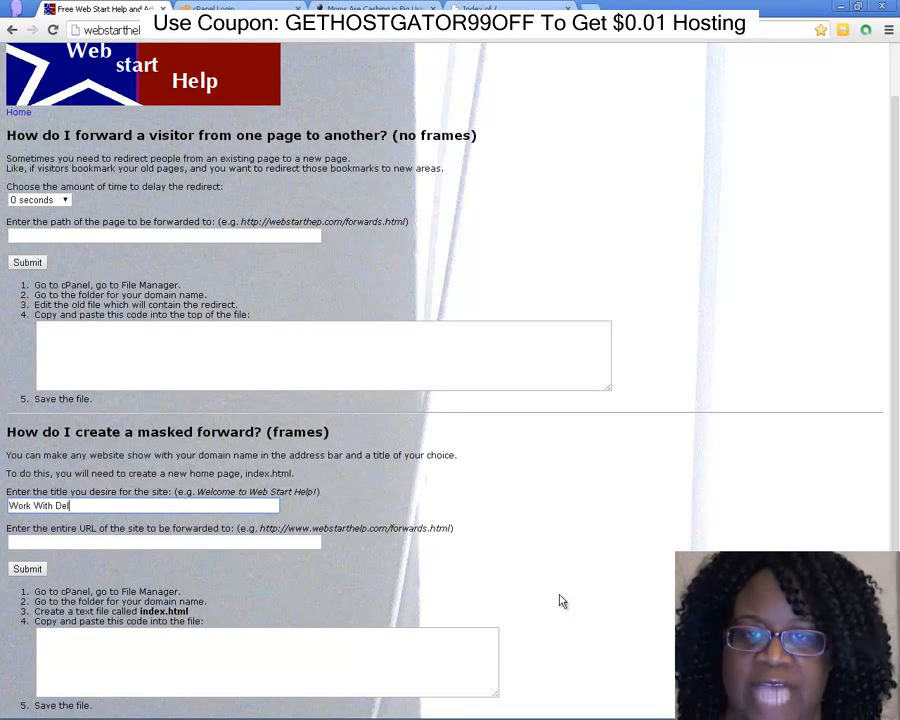
right_click(58, 544)
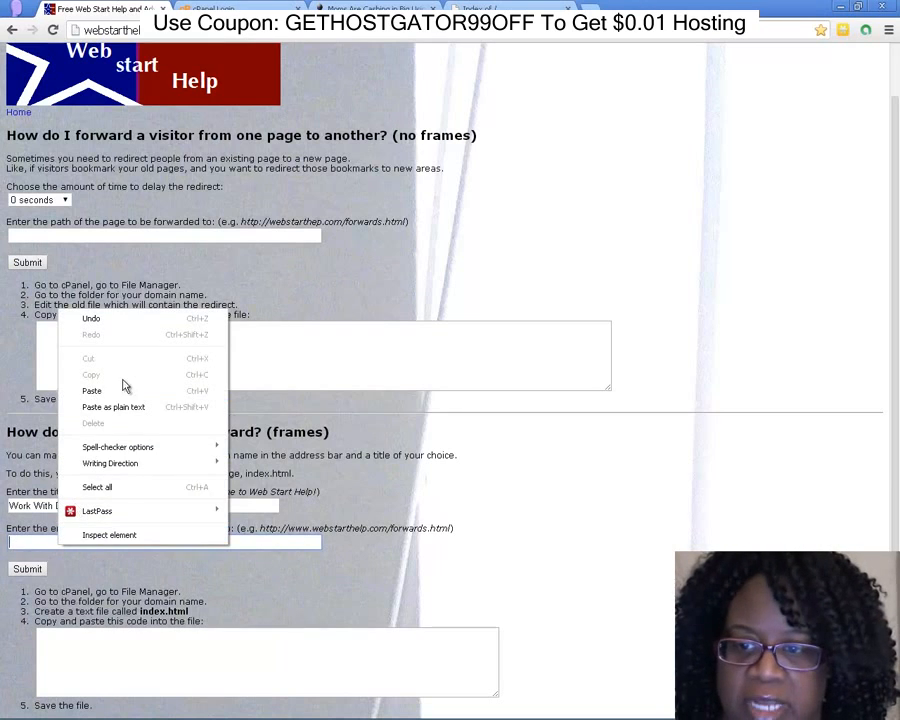
click(91, 391)
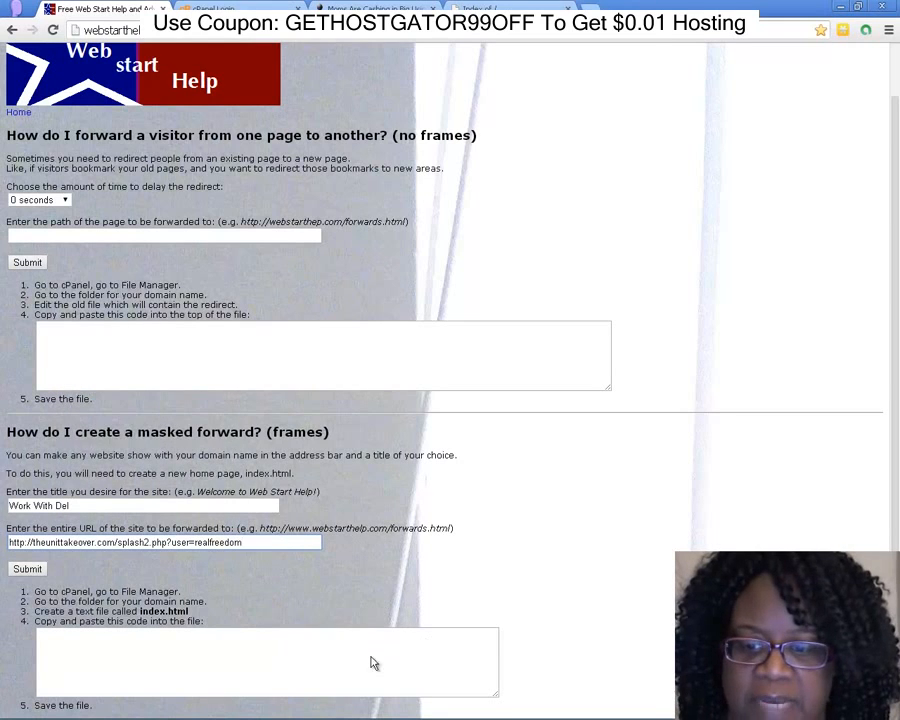
click(30, 568)
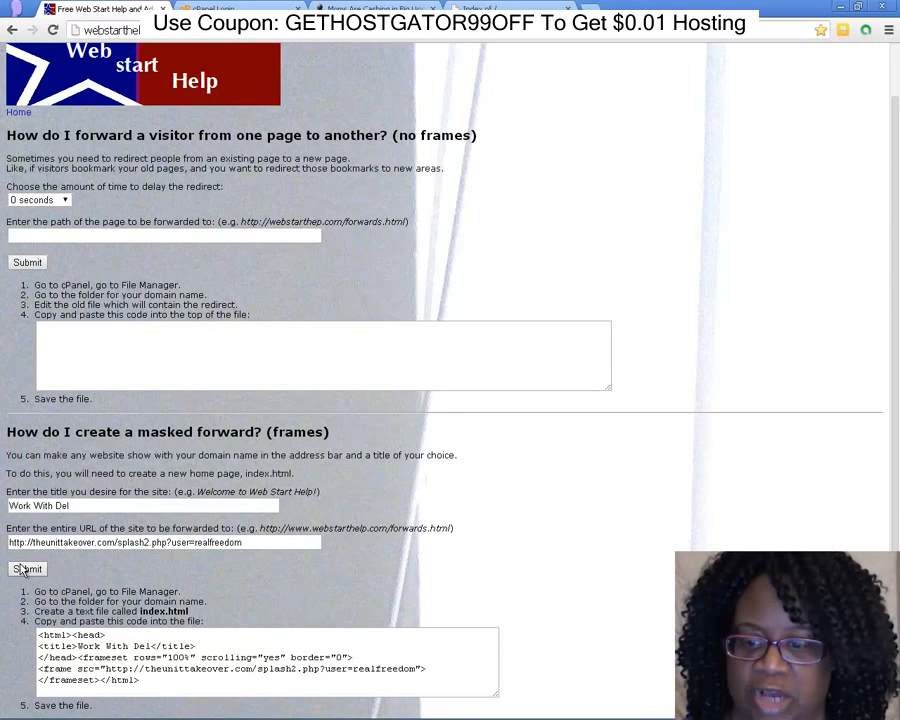
Copy all the generated masked forward code into the blank document in Notepad++.
drag(138, 684, 32, 630)
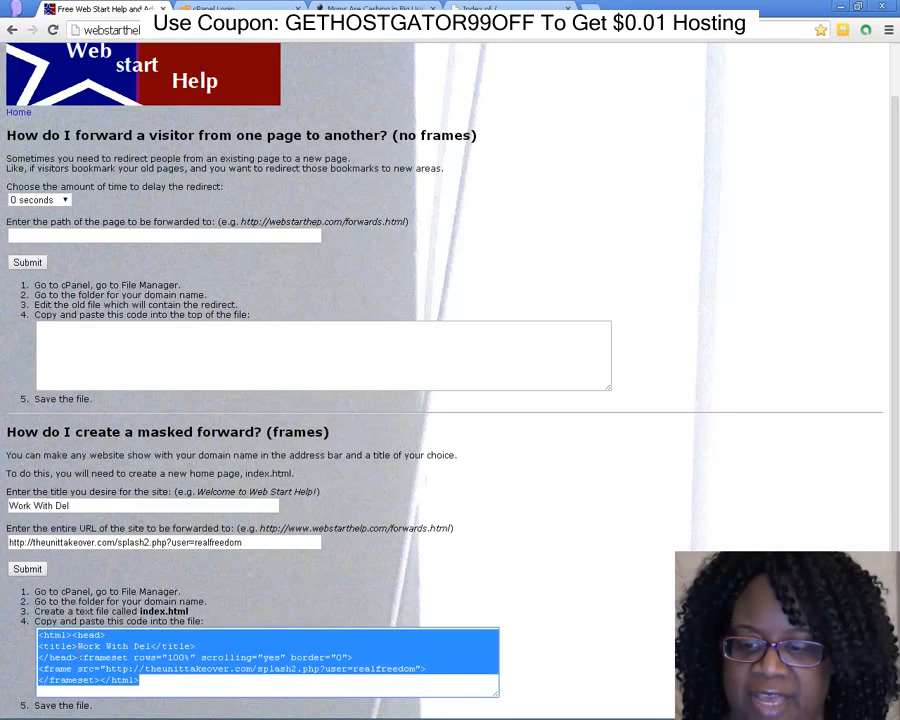
right_click(77, 655)
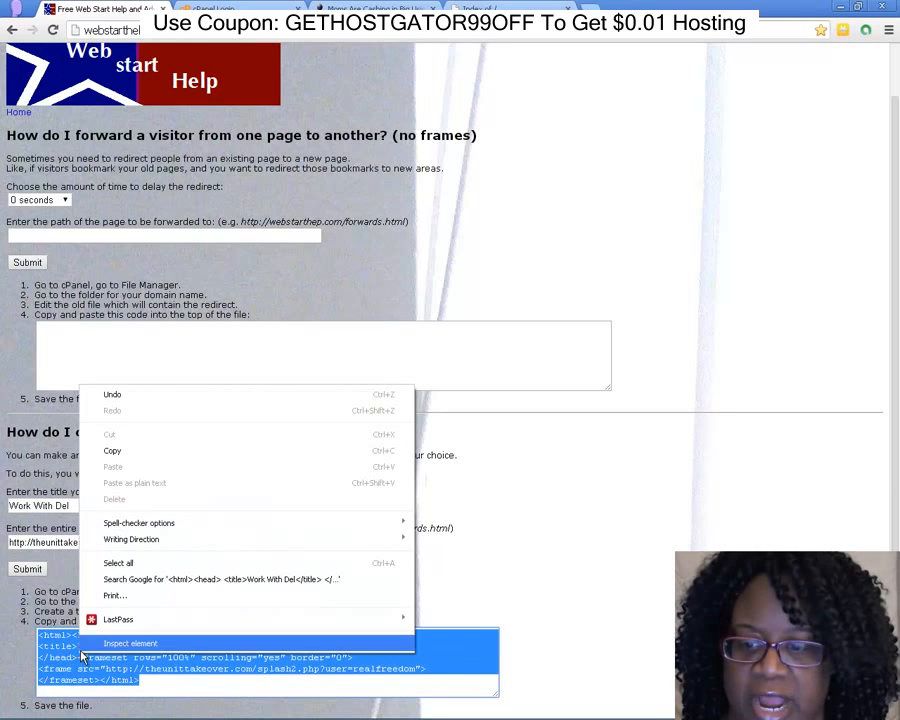
click(113, 452)
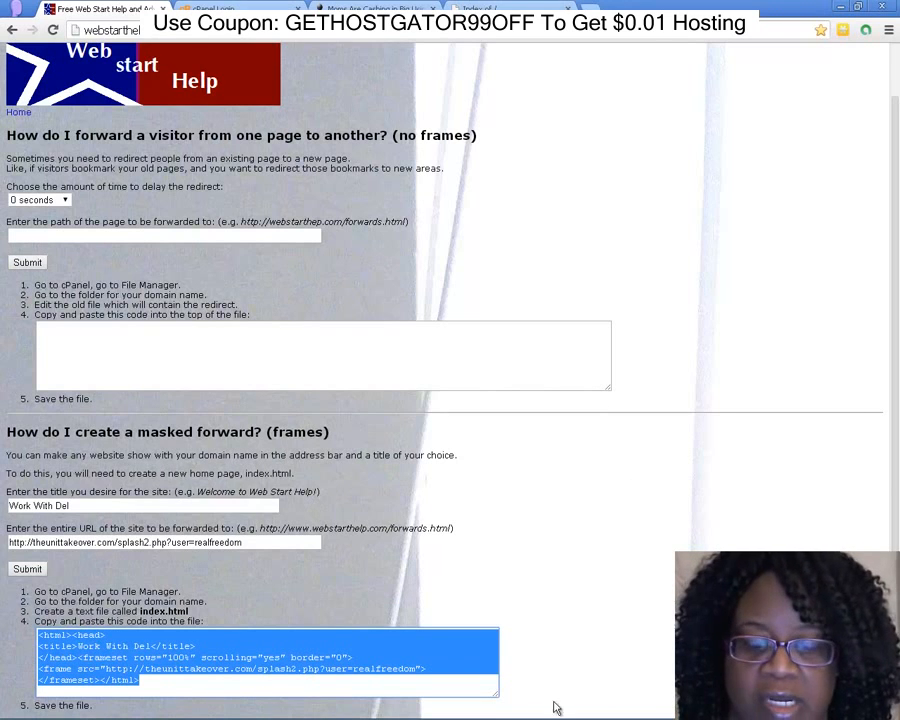
mouse_move(576, 708)
click(250, 709)
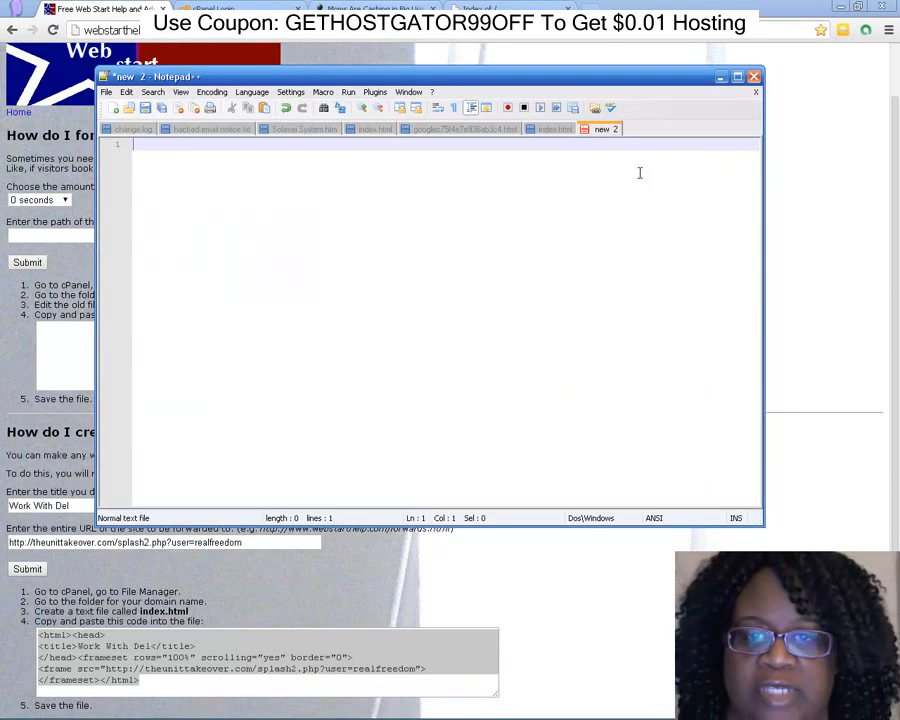
right_click(151, 156)
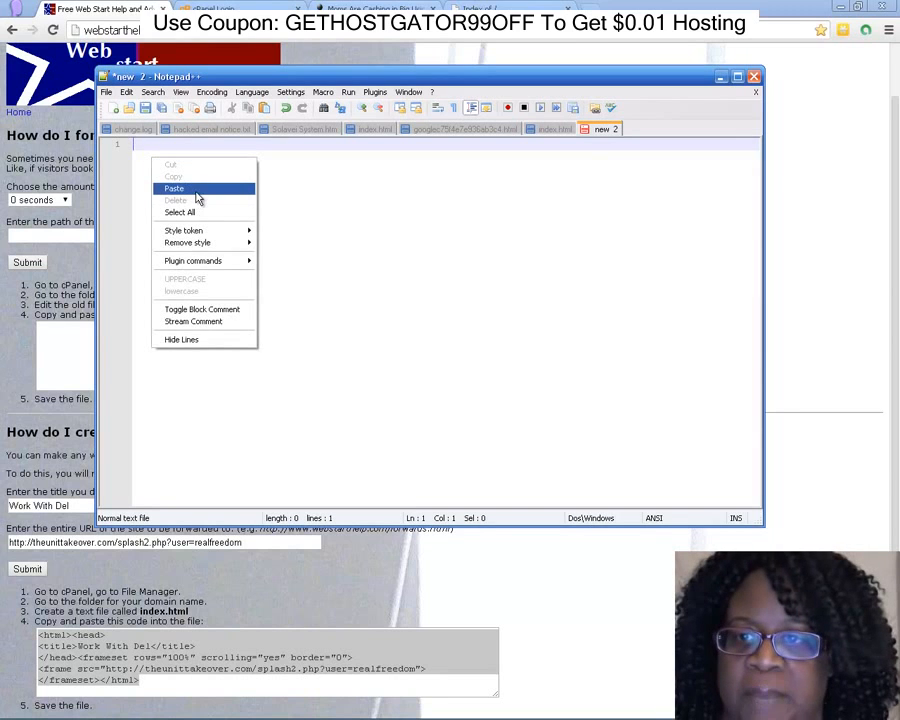
click(173, 189)
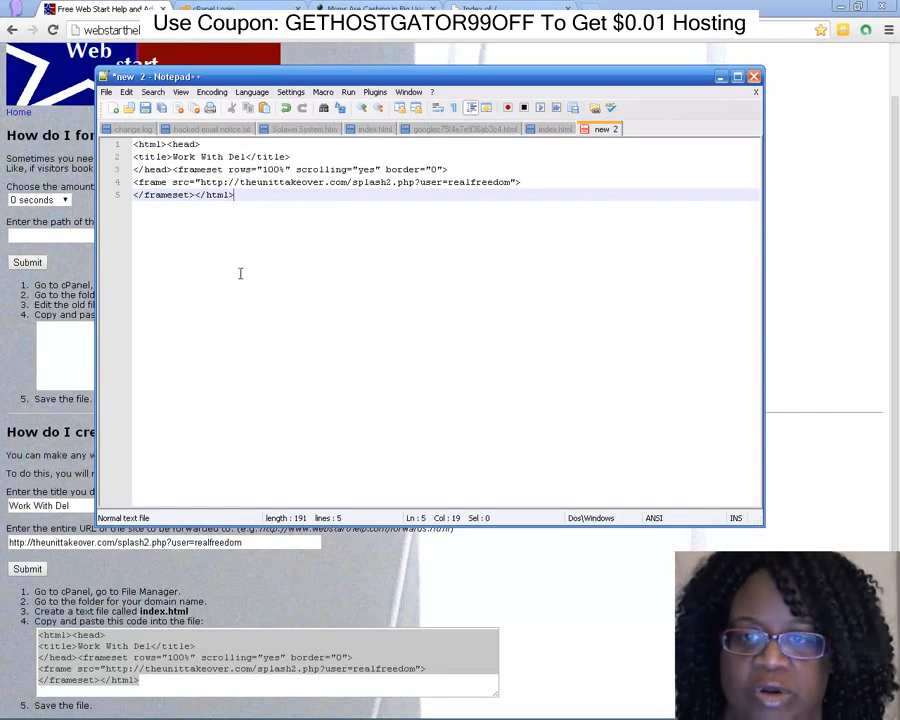
Save the document as index.html on the Desktop, replacing the existing file, and close Notepad++.
click(106, 92)
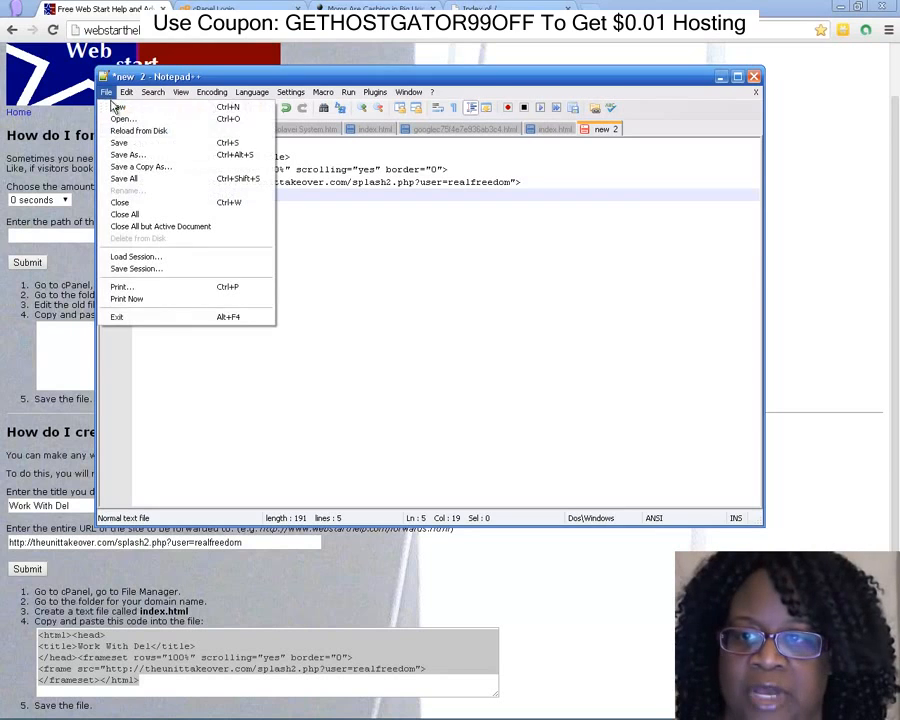
click(120, 153)
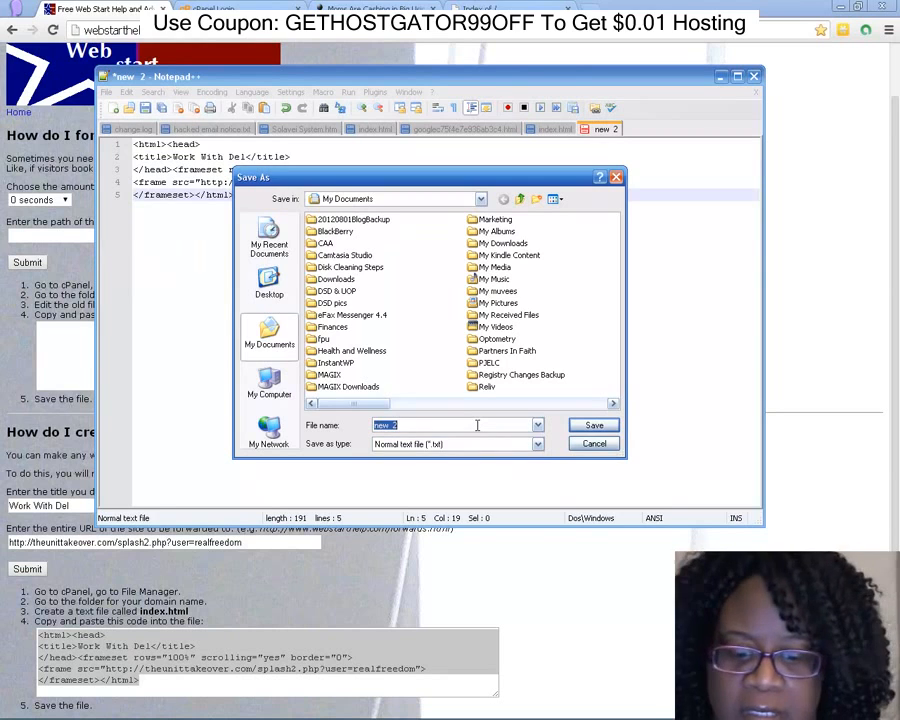
text(index.html)
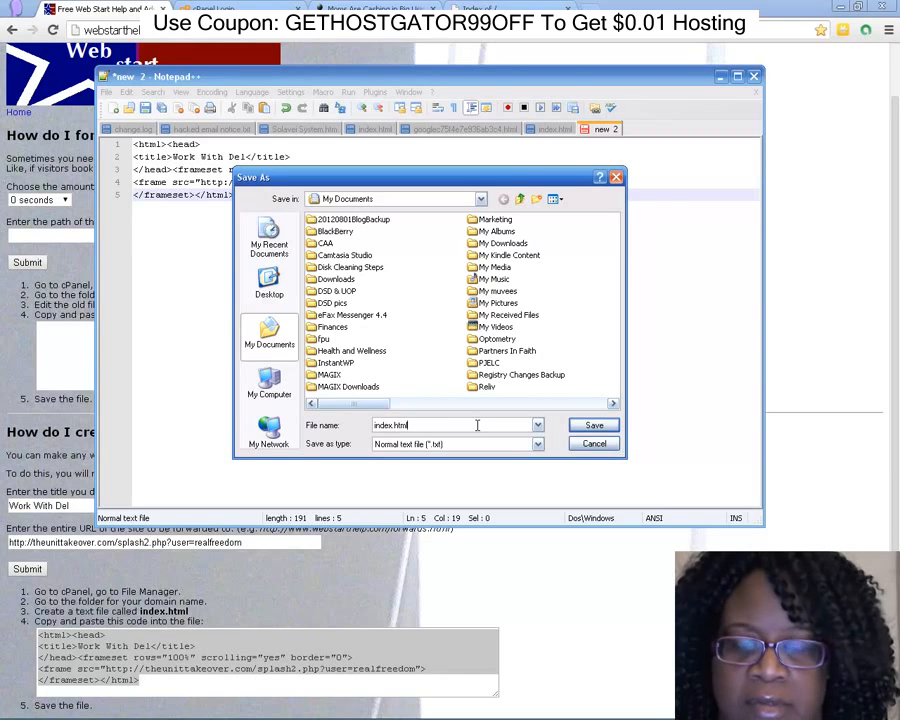
click(269, 287)
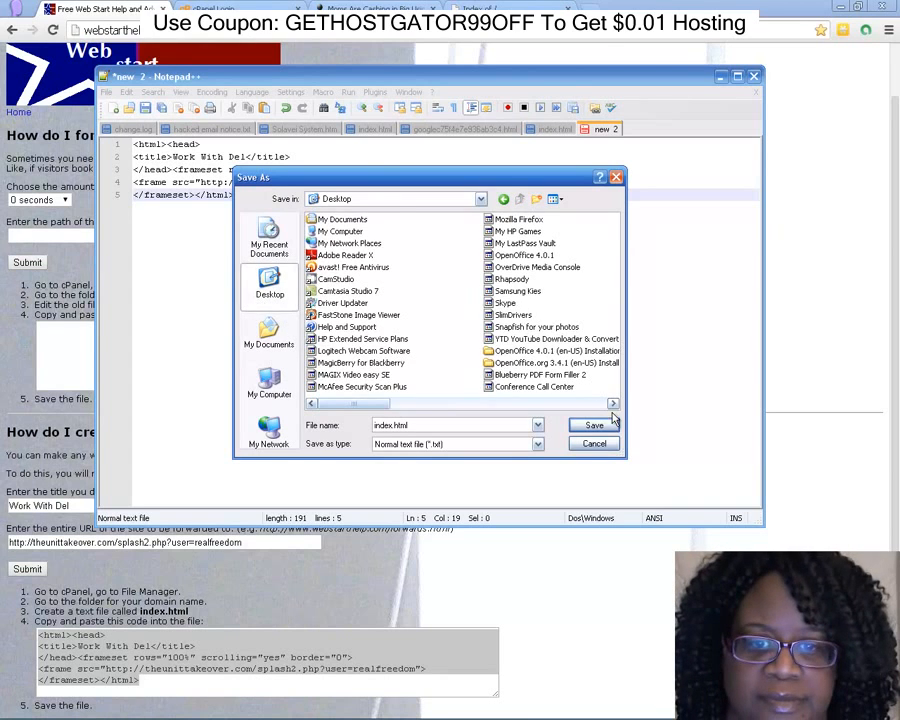
click(596, 427)
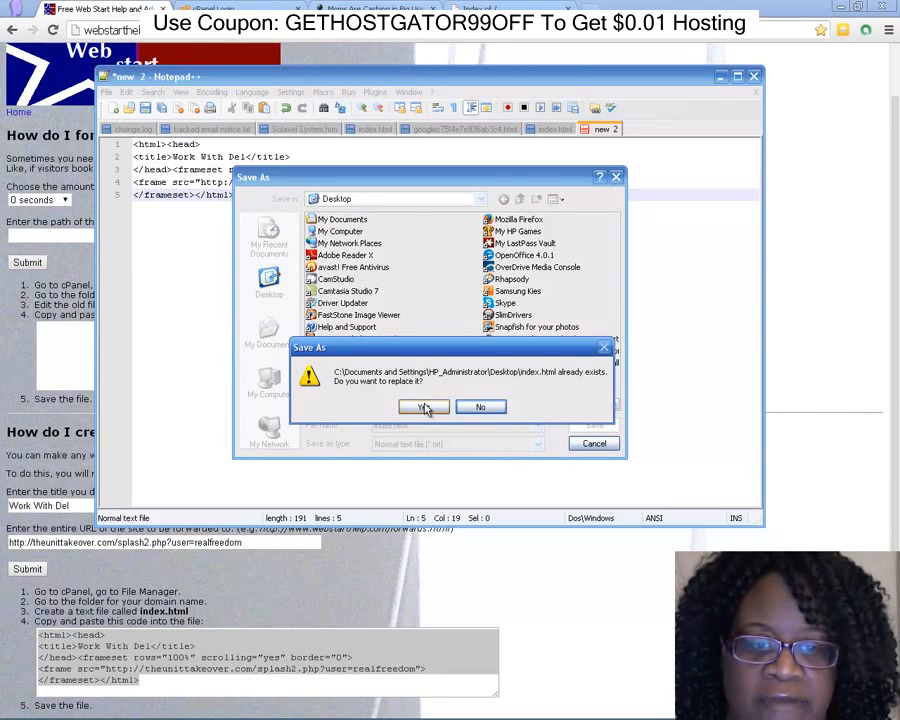
click(425, 408)
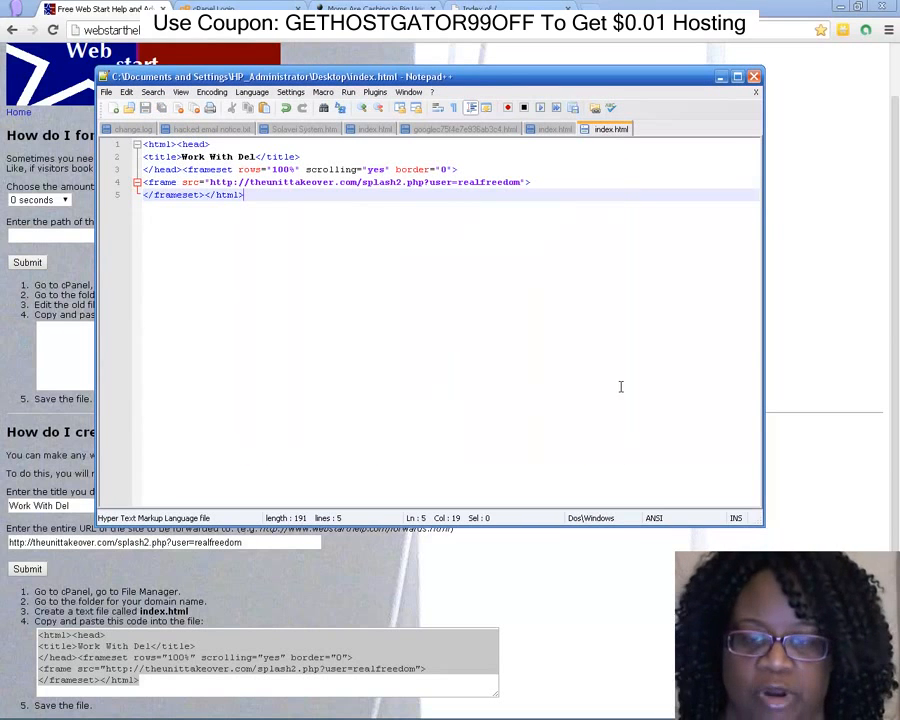
click(755, 77)
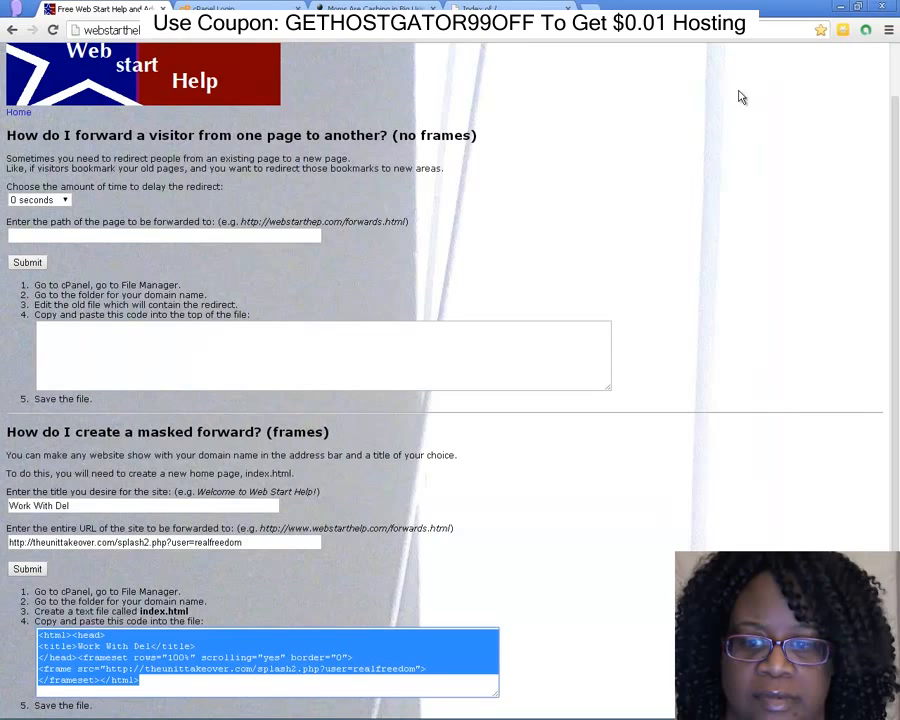
Log in to cPanel with the prefilled credentials and decline the getting-started wizard.
click(212, 8)
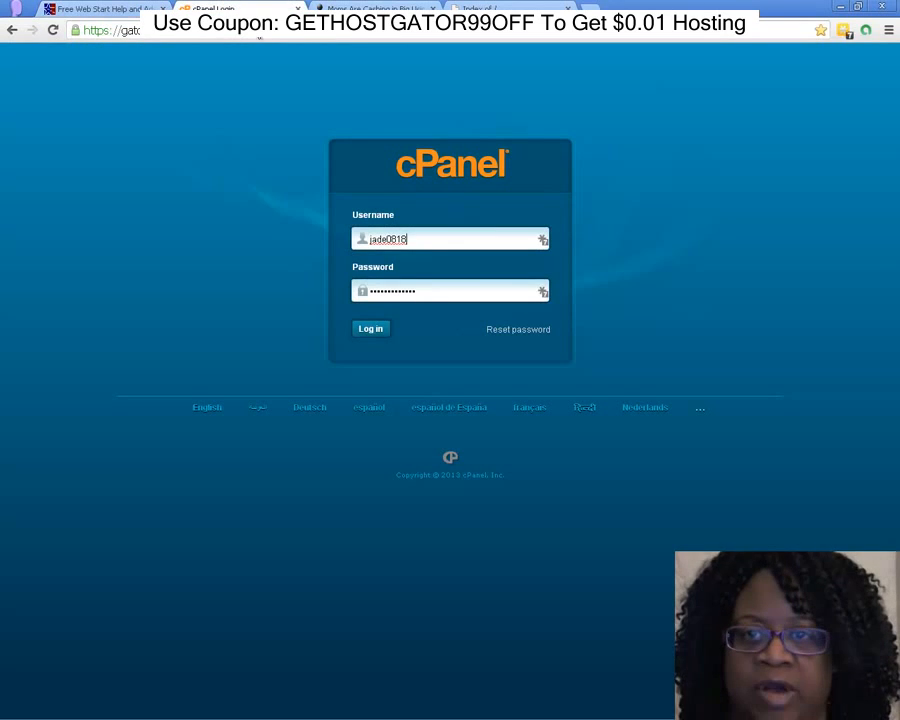
click(378, 332)
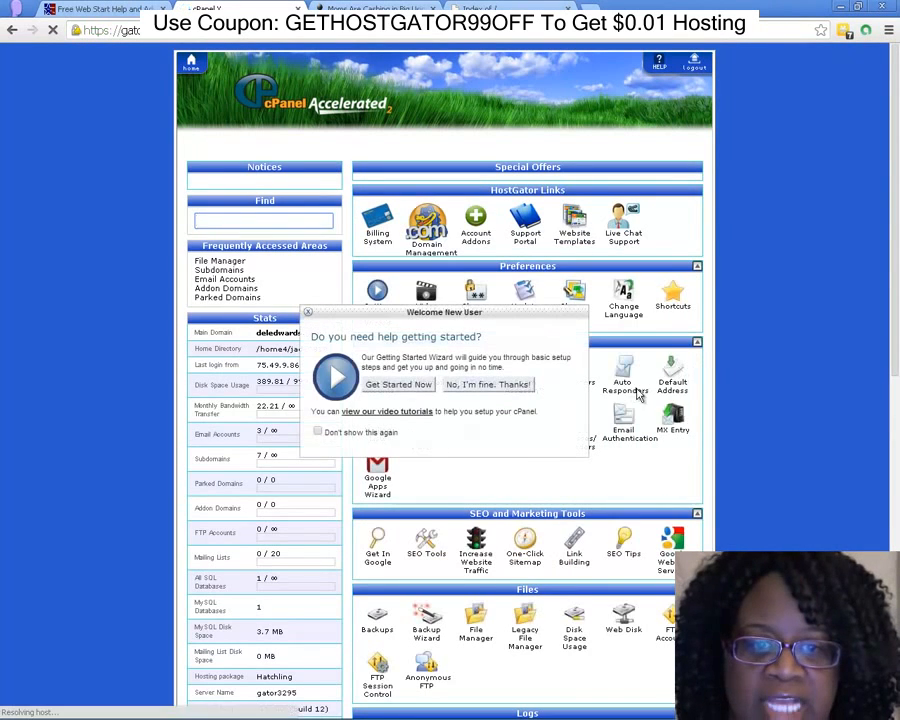
click(492, 390)
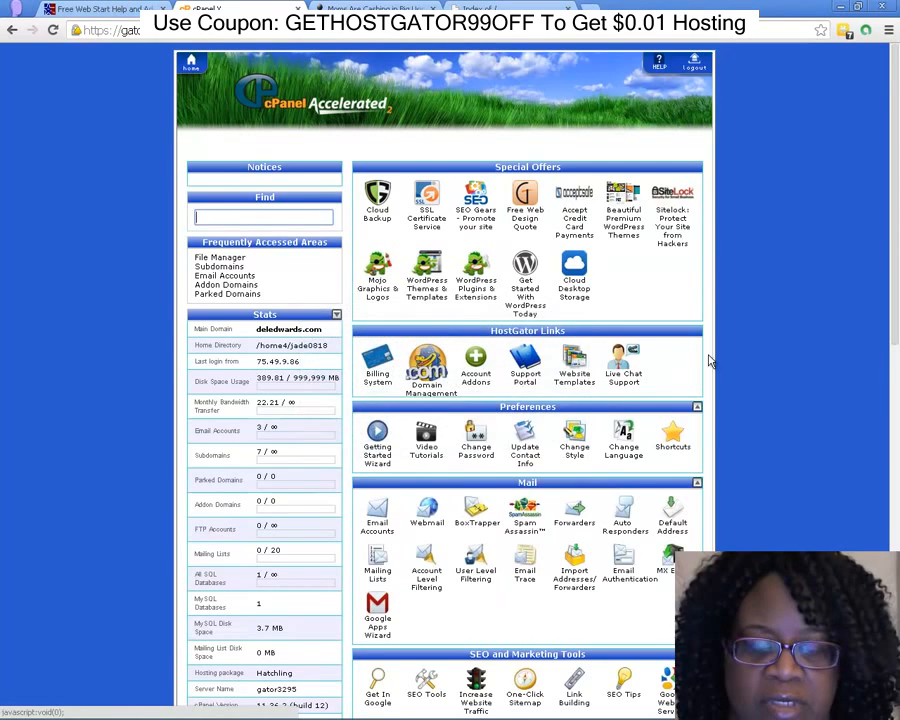
Open the Subdomains management page from the Domains section of cPanel.
scroll(739, 331, down, 5)
scroll(739, 335, down, 6)
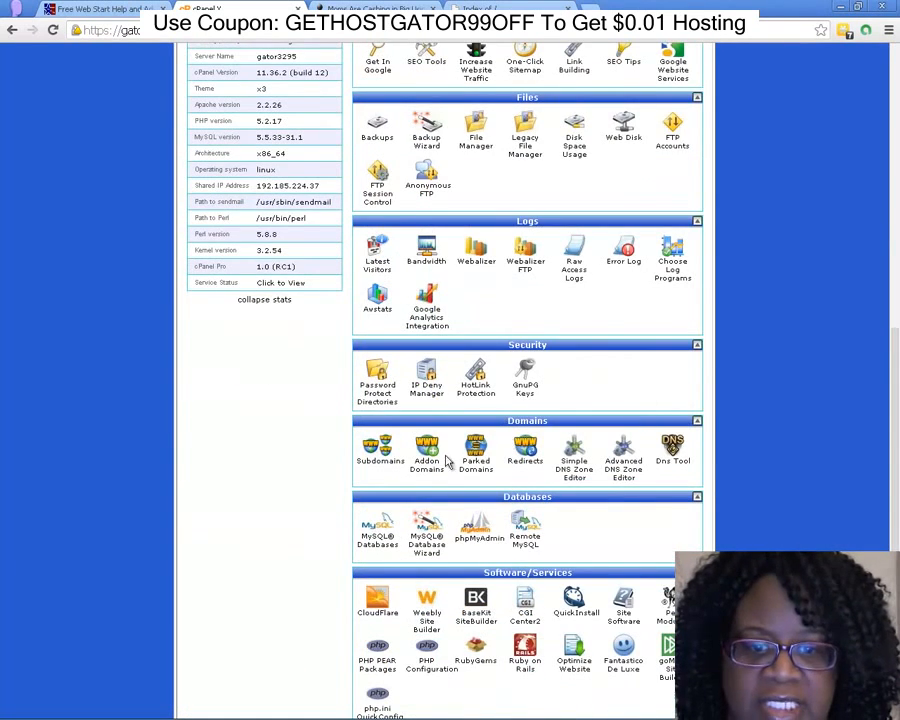
click(384, 452)
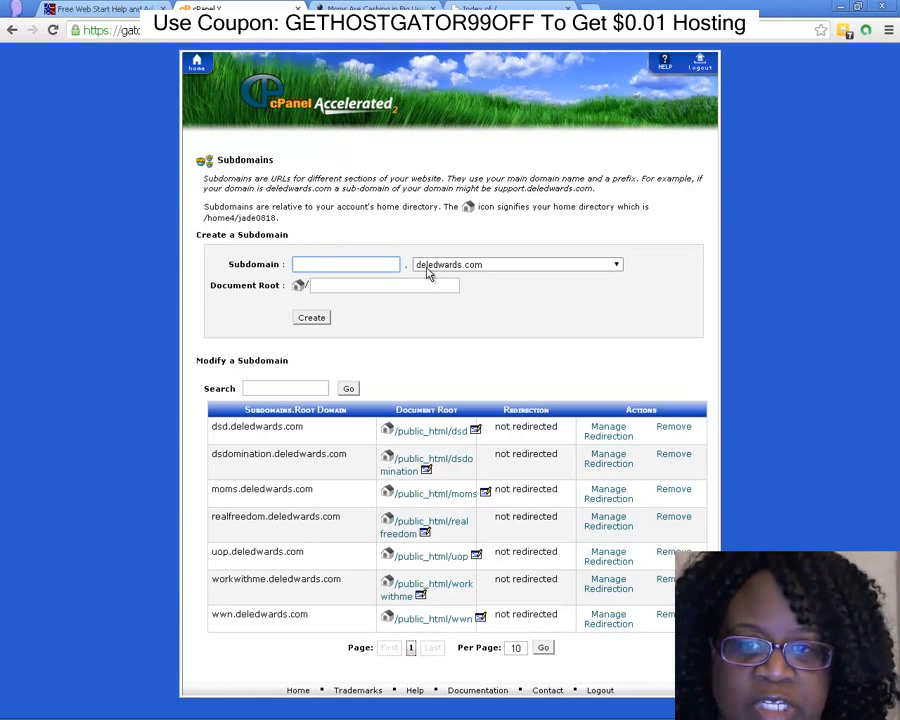
Enter moms as the name in the new subdomain form without creating it.
click(352, 265)
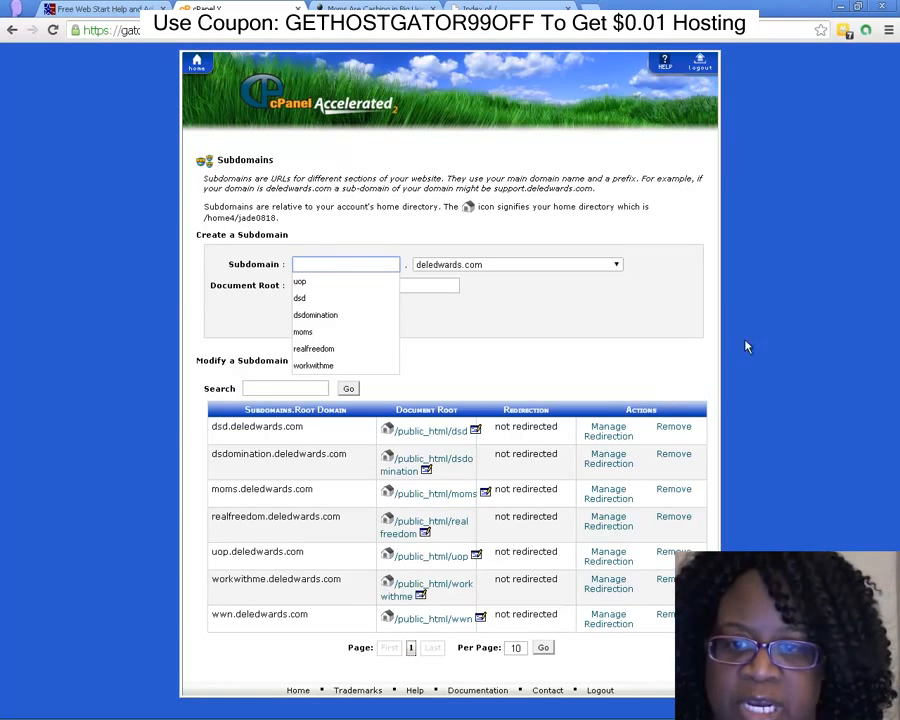
click(326, 331)
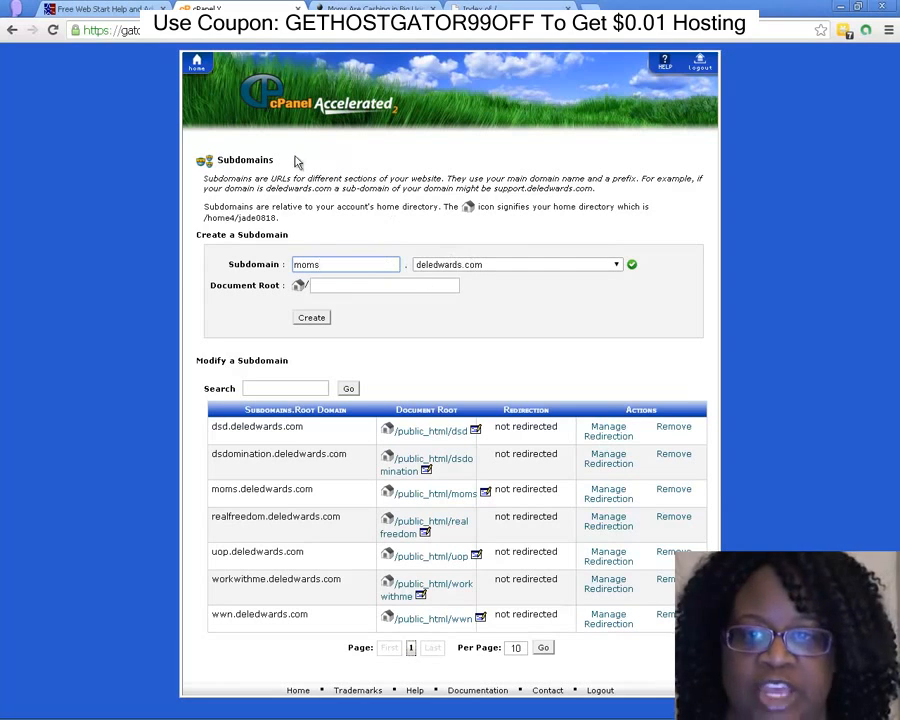
Return to the cPanel home page and open File Manager at the document root of the moms subdomain.
click(212, 74)
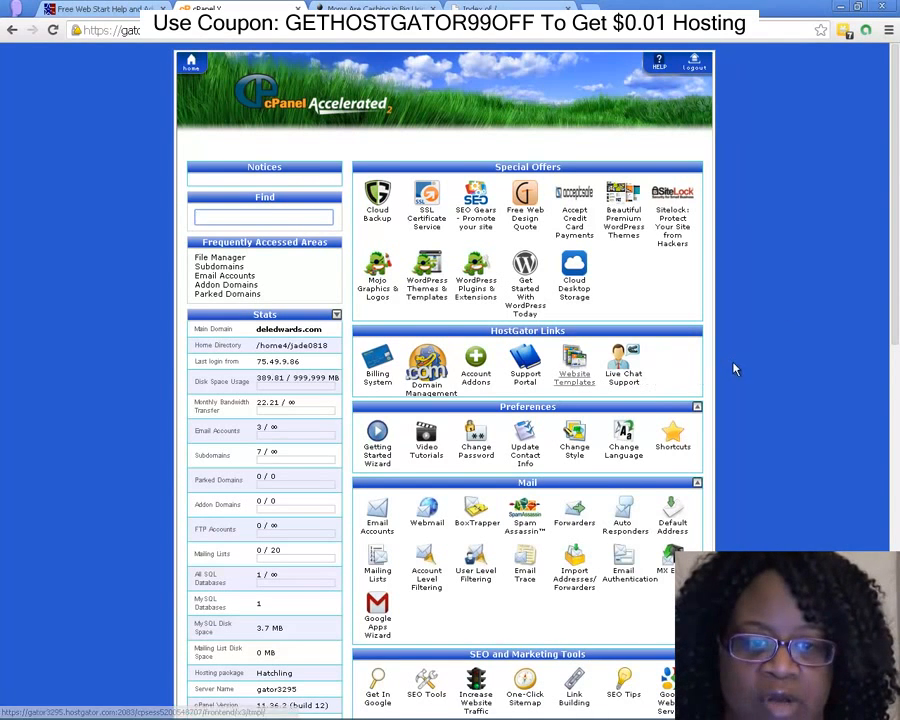
scroll(733, 369, down, 1)
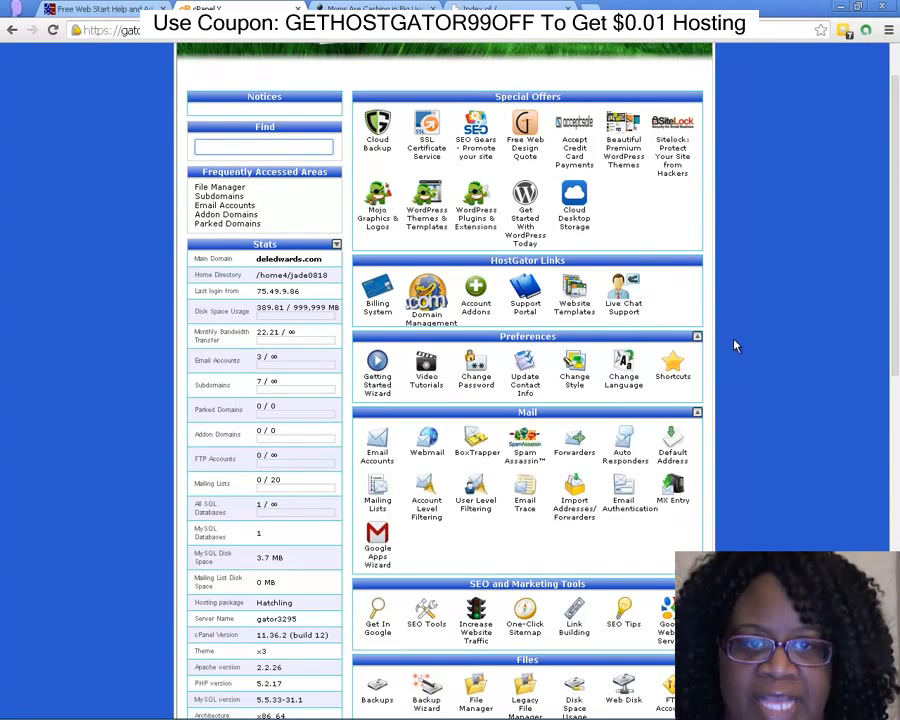
scroll(747, 339, down, 1)
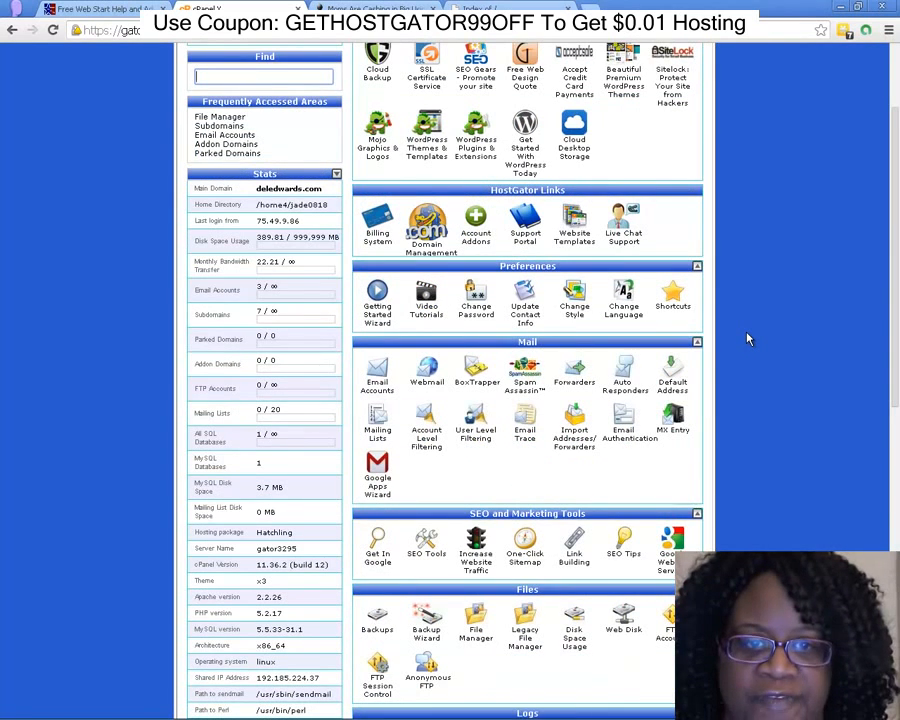
scroll(747, 339, up, 1)
scroll(747, 339, down, 1)
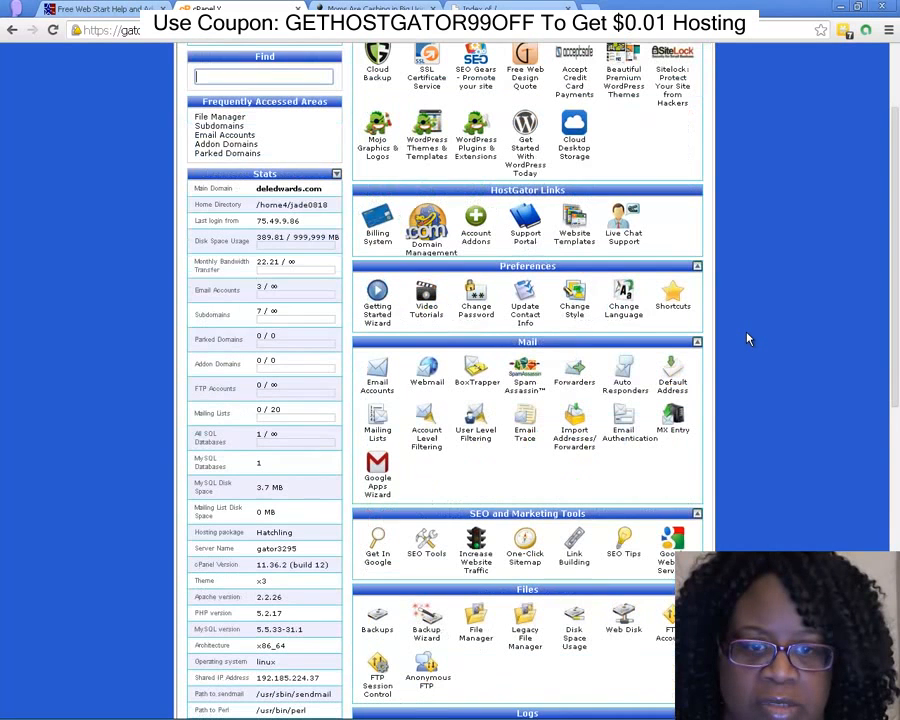
scroll(747, 339, down, 3)
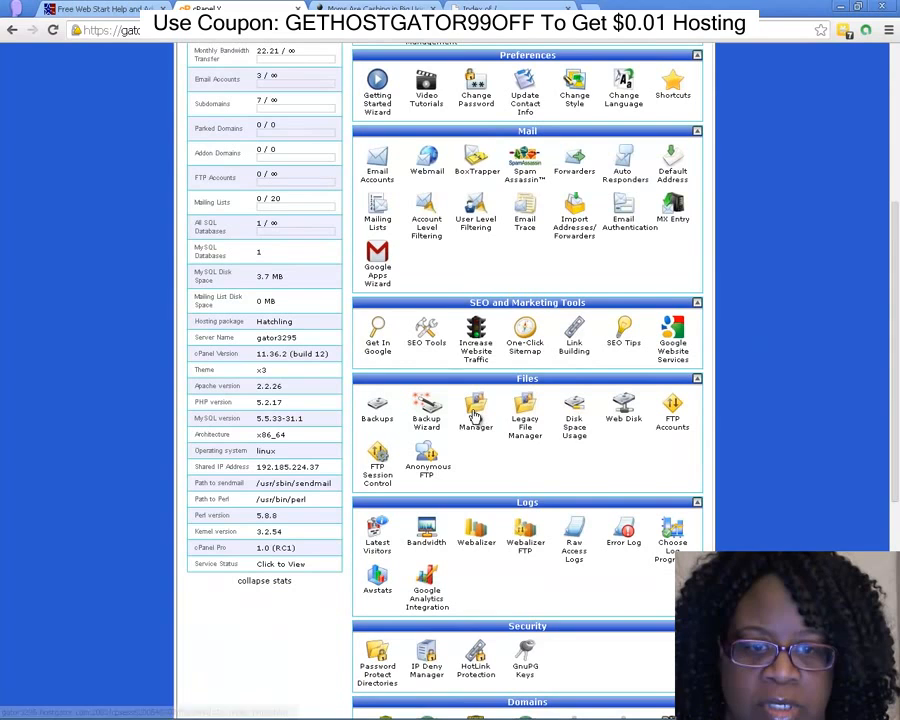
click(476, 410)
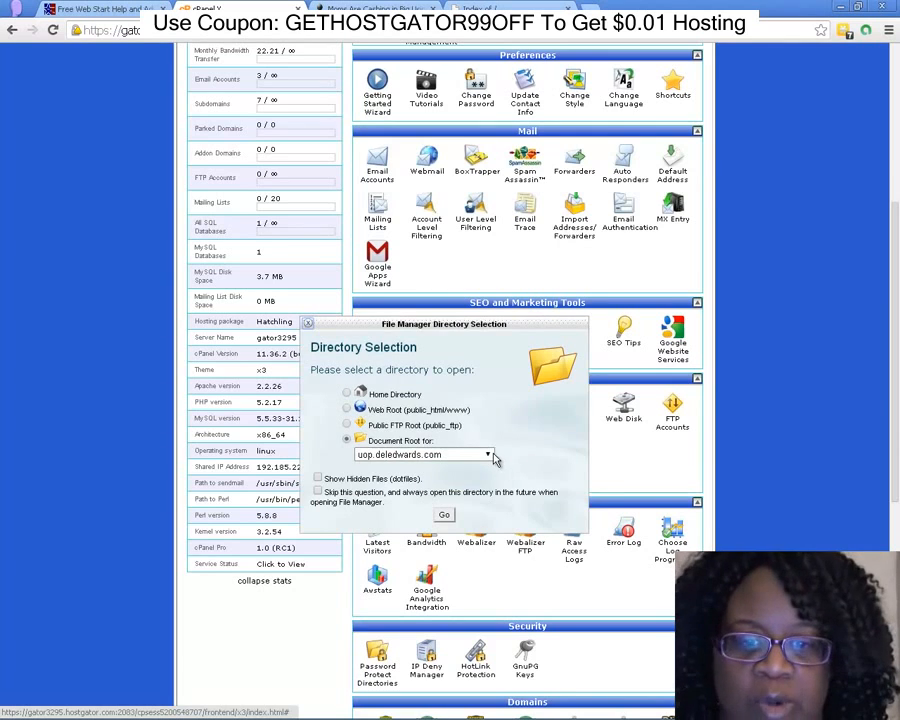
click(431, 458)
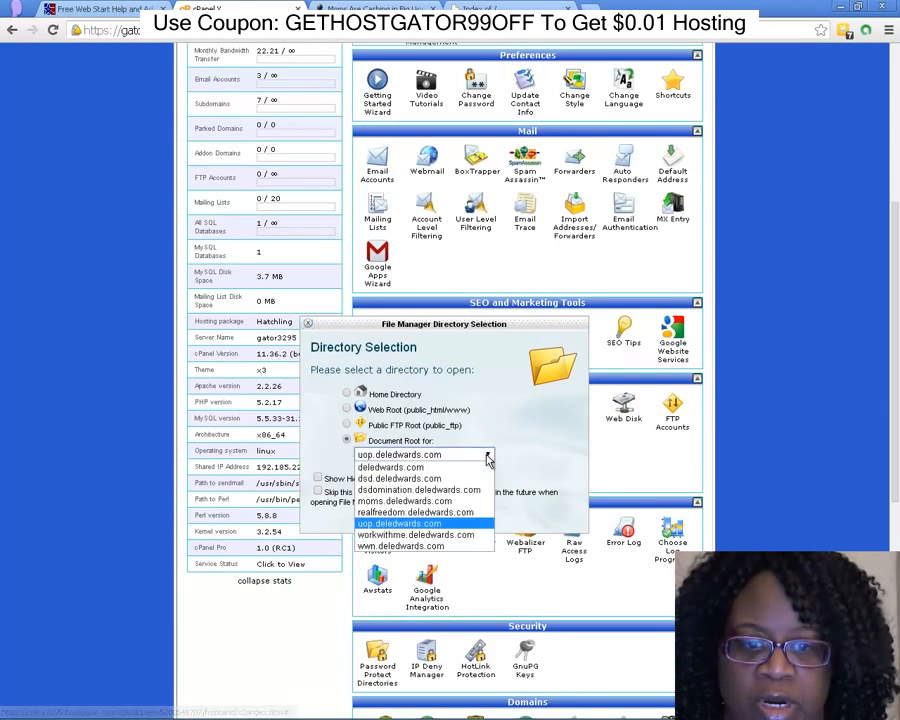
click(466, 504)
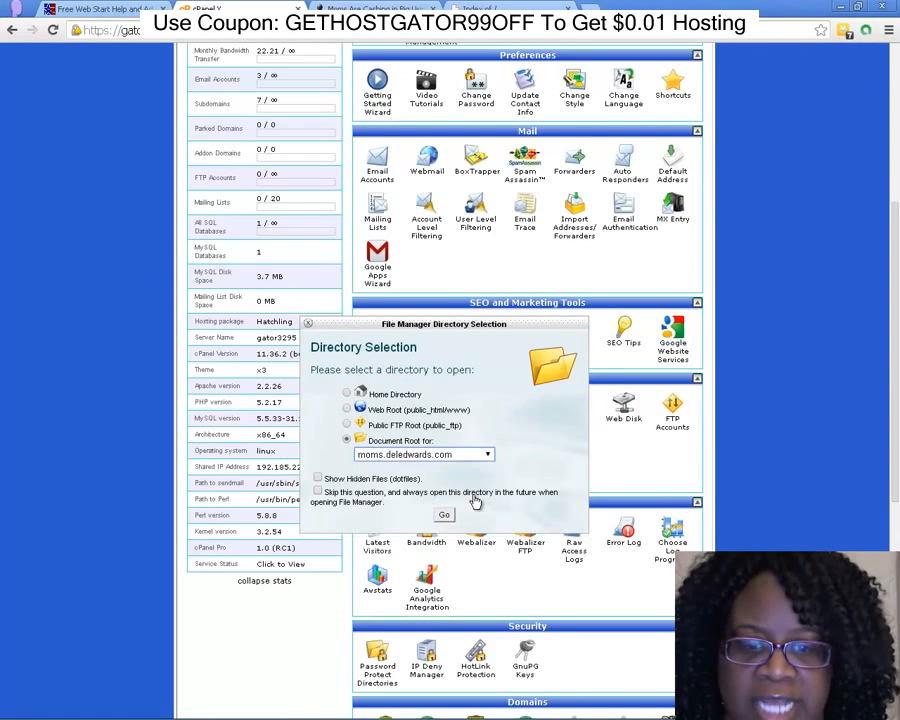
click(444, 515)
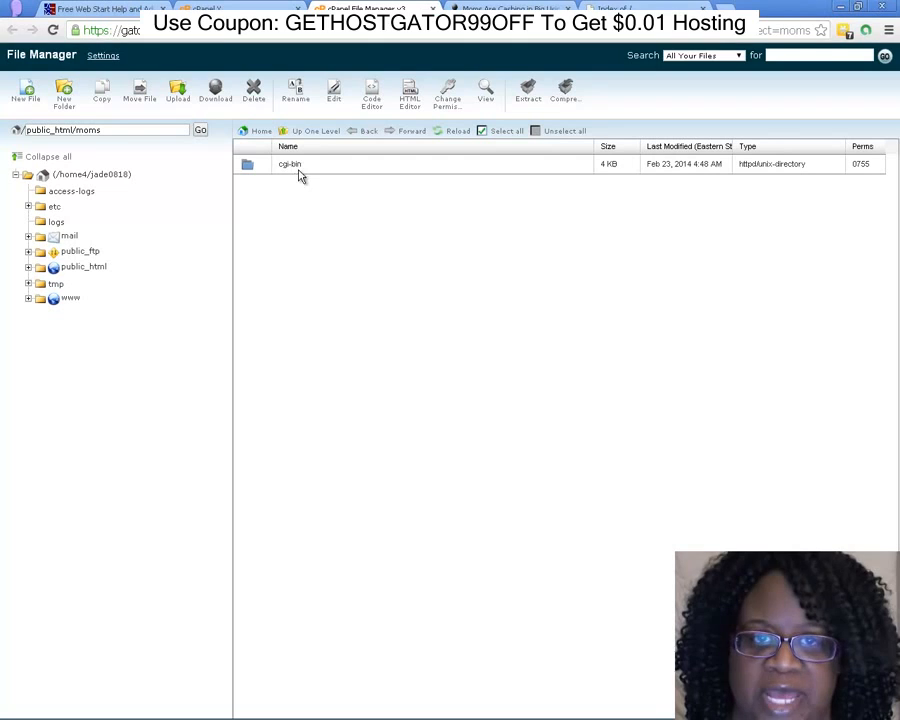
Check the moms subdomain's live page, and upload the index file from the Desktop to the public_html/moms folder.
click(645, 9)
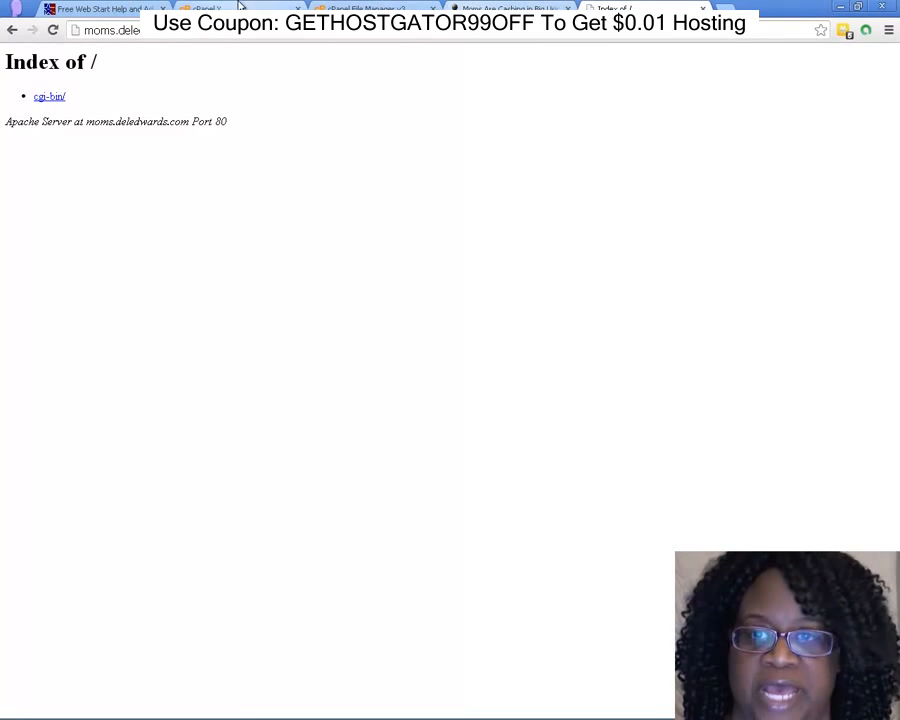
click(360, 8)
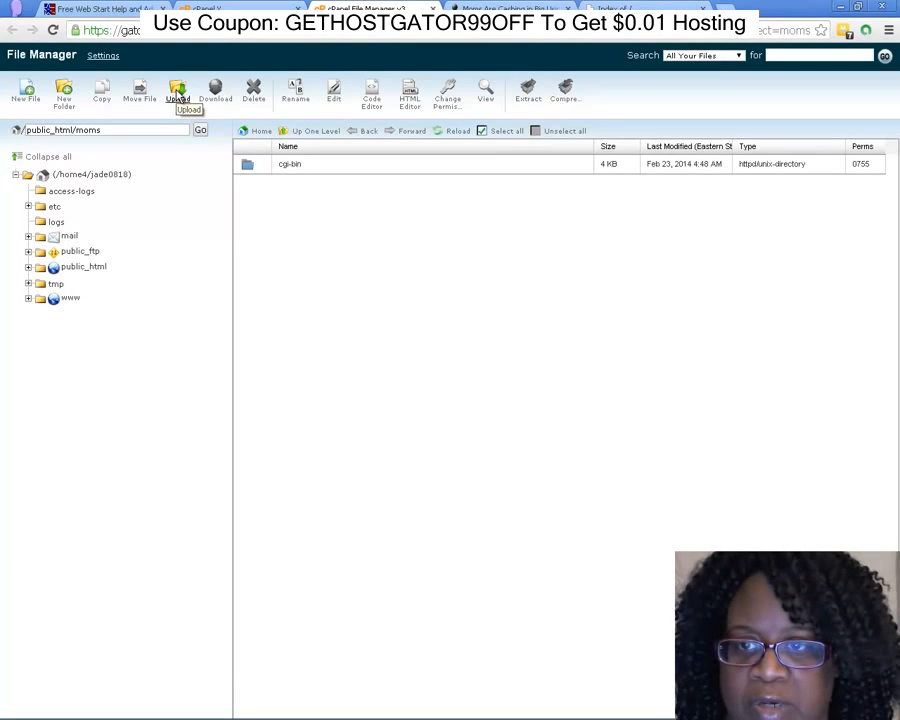
click(177, 94)
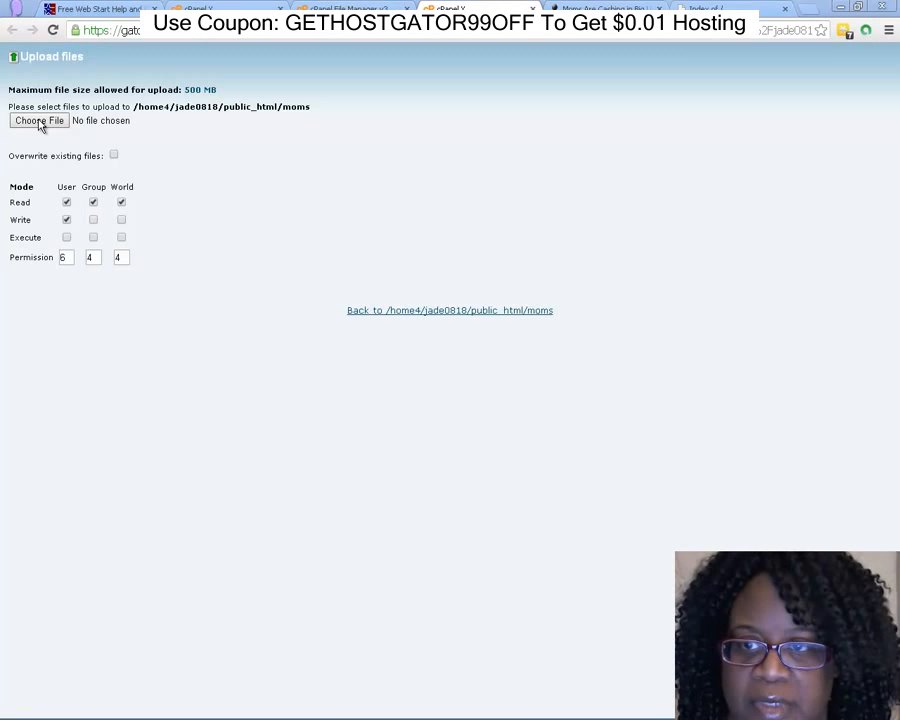
click(40, 121)
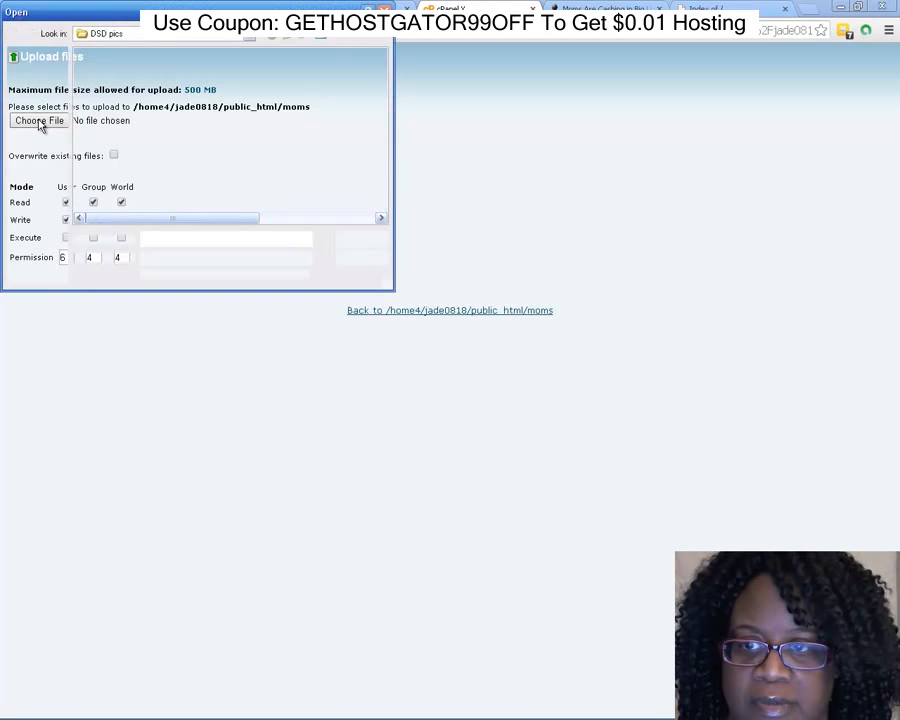
click(37, 119)
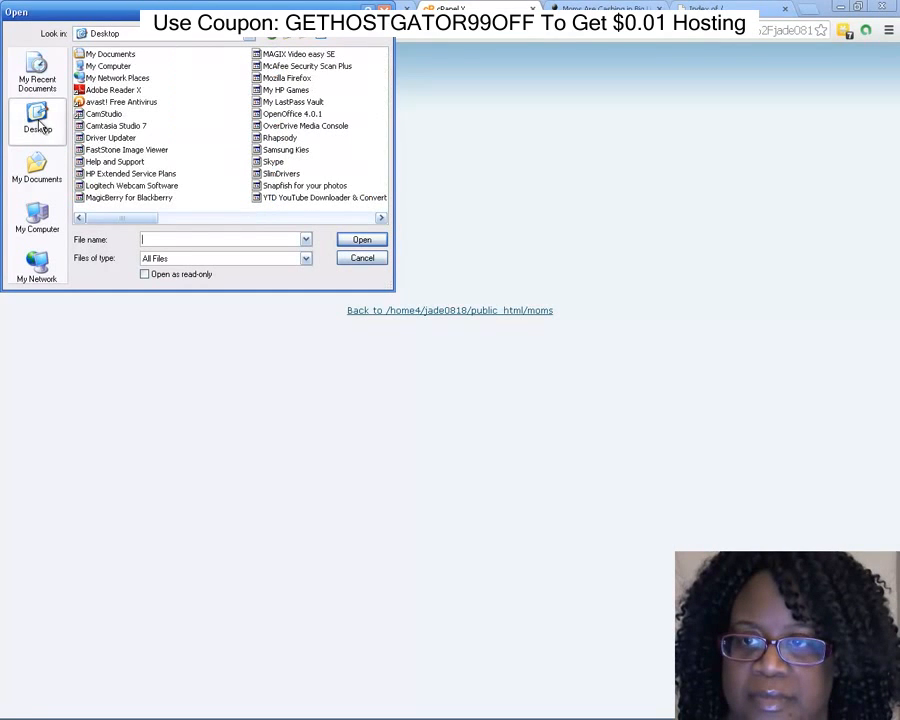
drag(114, 220, 252, 225)
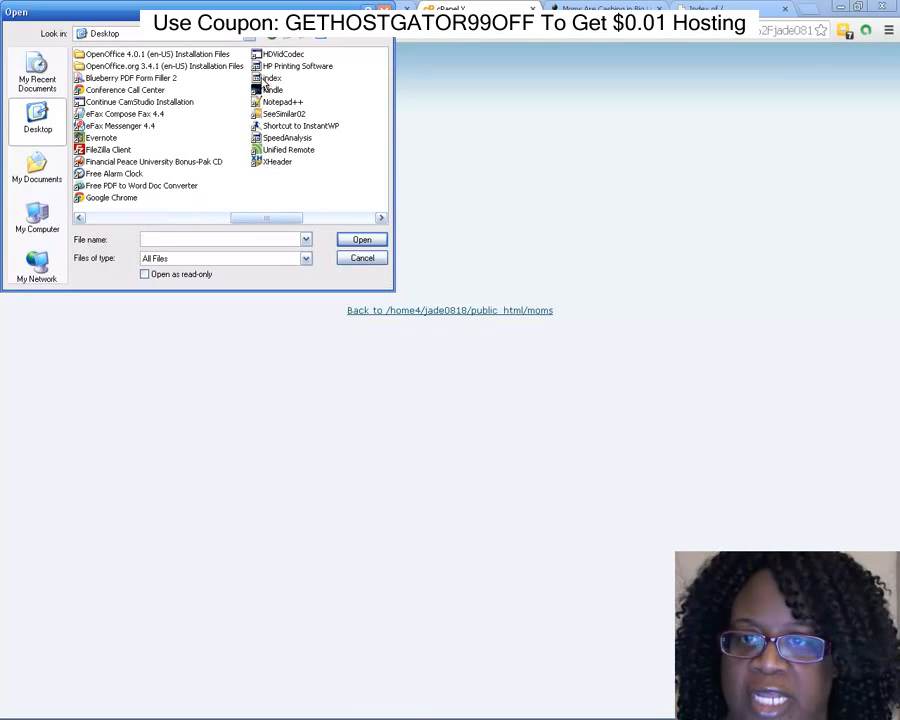
double_click(270, 80)
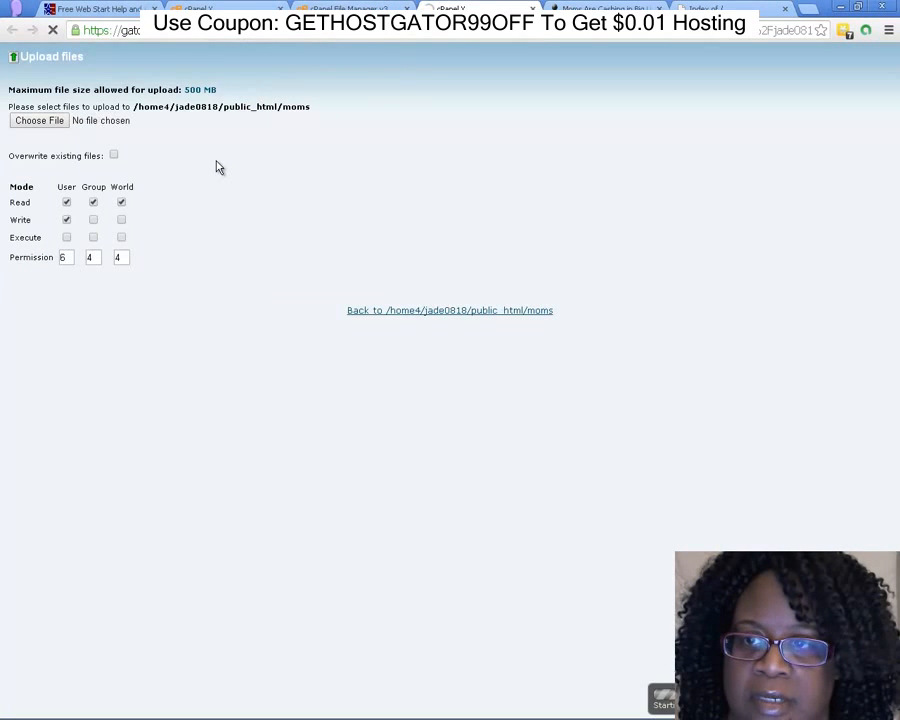
Upload the Desktop index file again with overwriting of existing files enabled, and return to the public_html/moms folder.
click(114, 156)
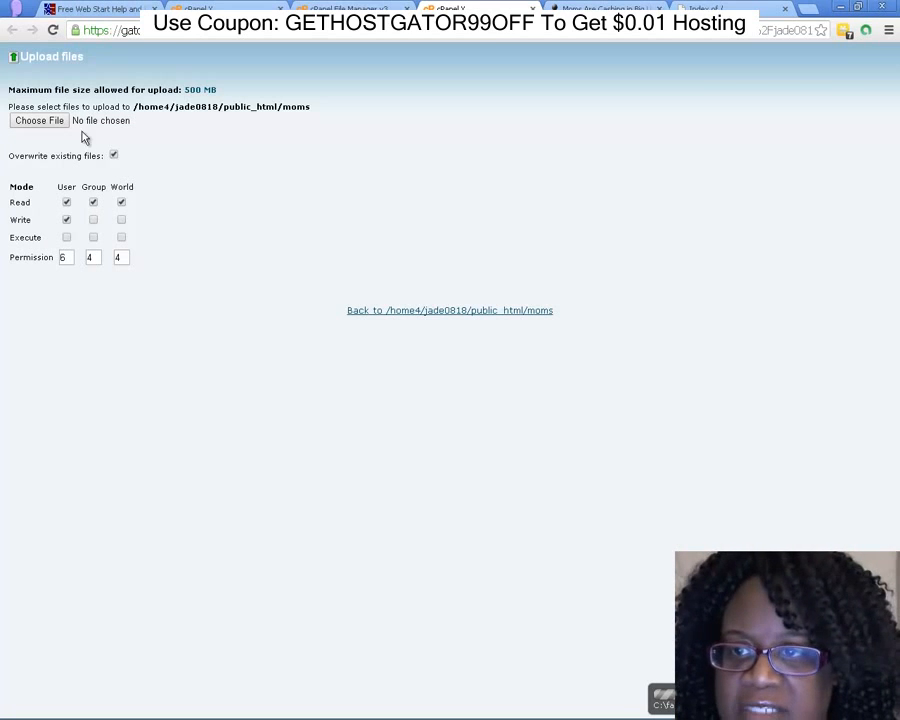
click(40, 122)
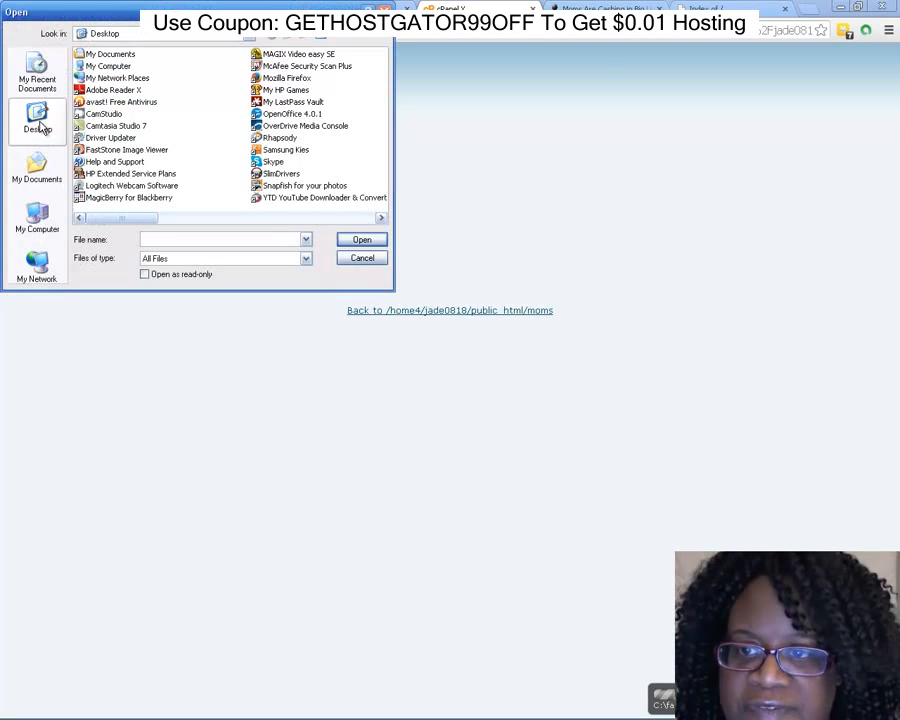
drag(230, 221, 284, 203)
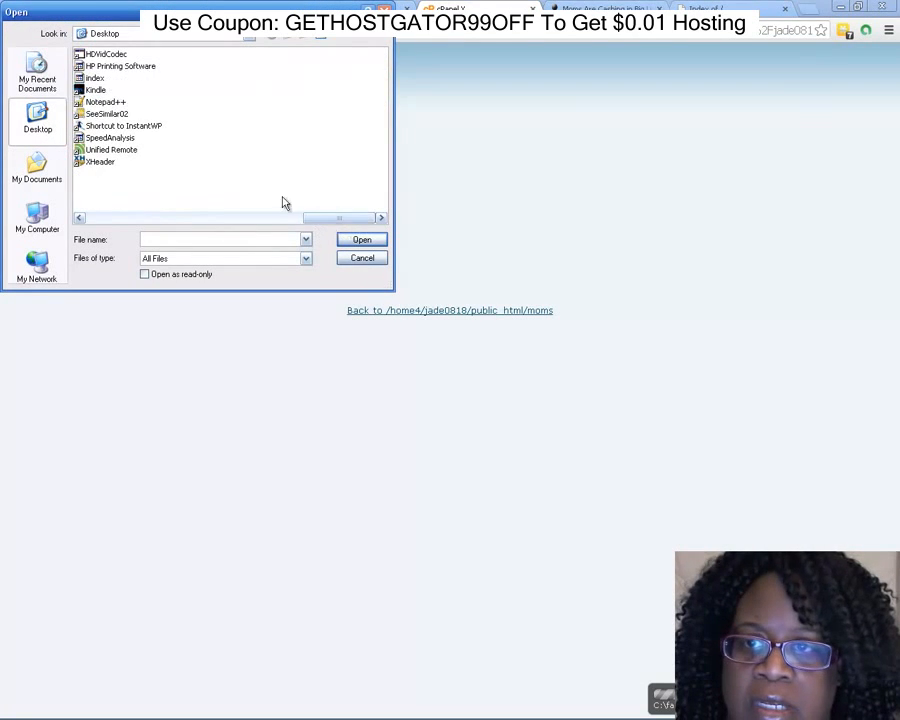
double_click(94, 77)
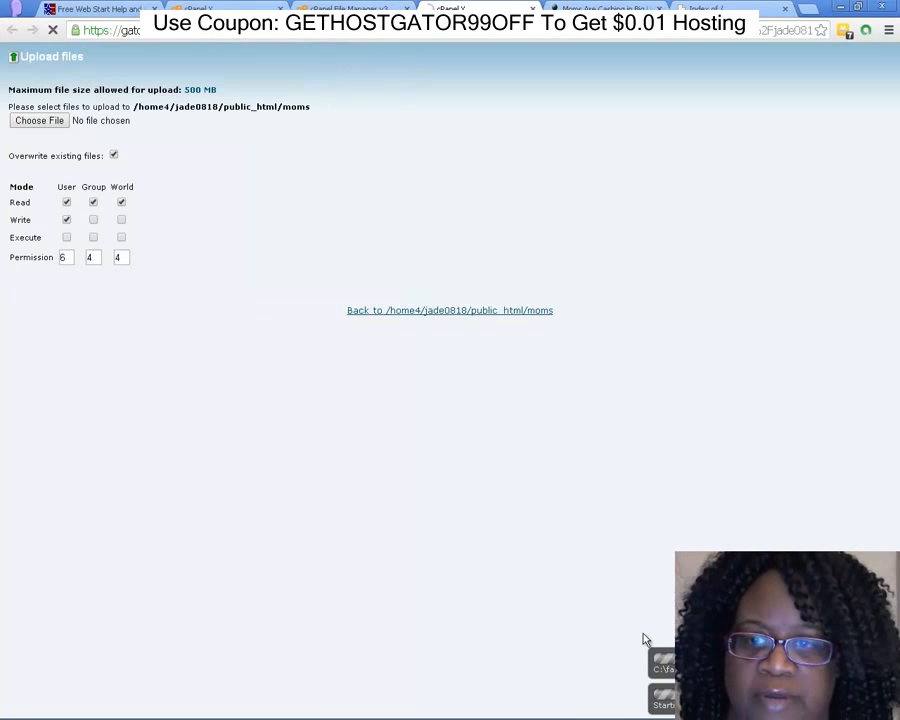
click(421, 312)
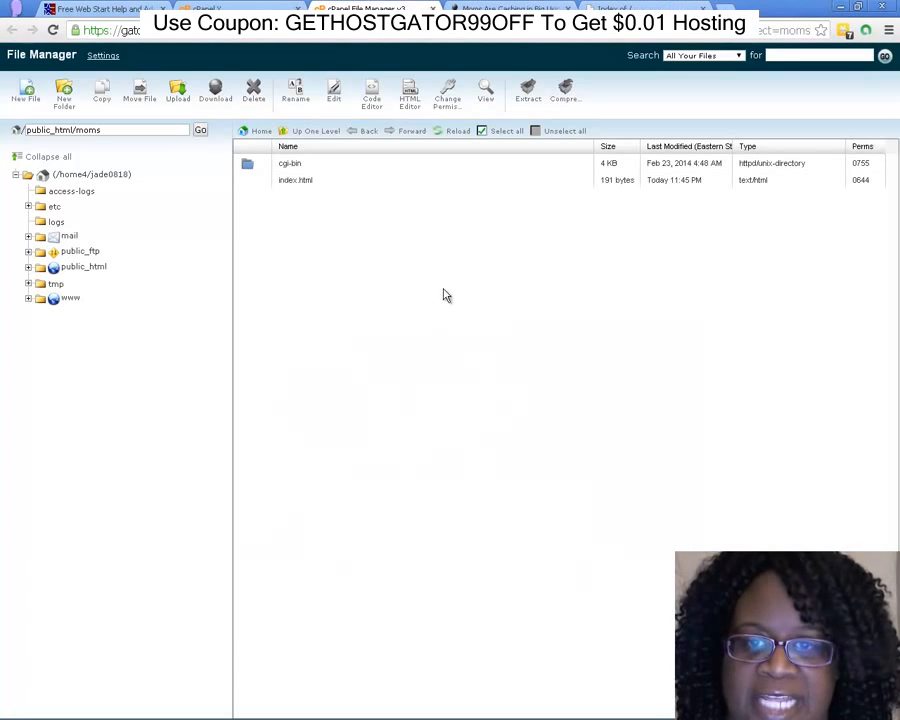
Open the uploaded index.html in the text editor with utf-8 encoding, review its forwarding code, and close the editor.
click(273, 185)
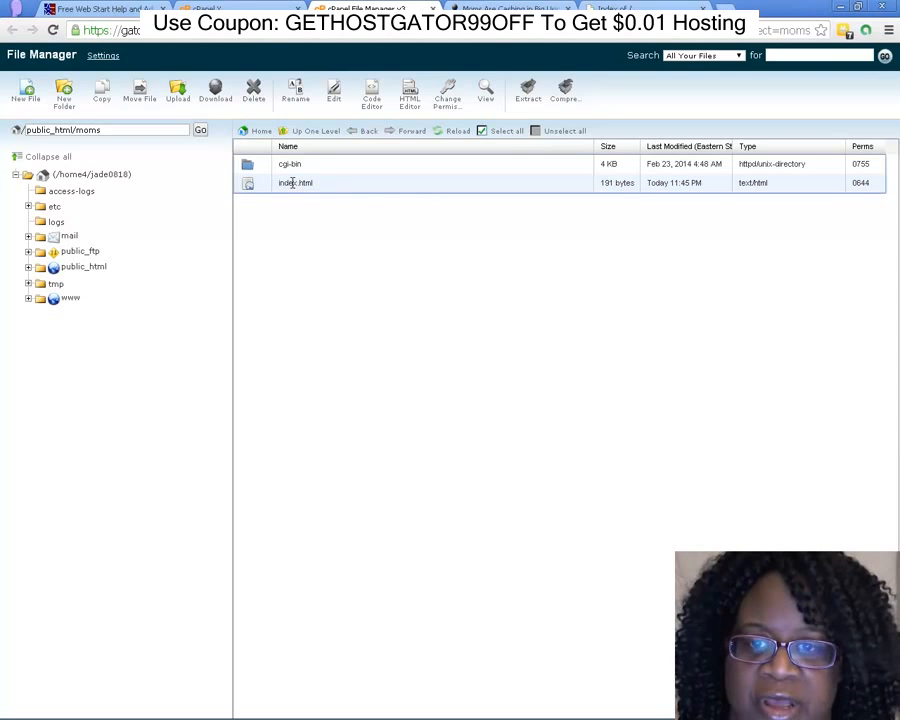
right_click(291, 183)
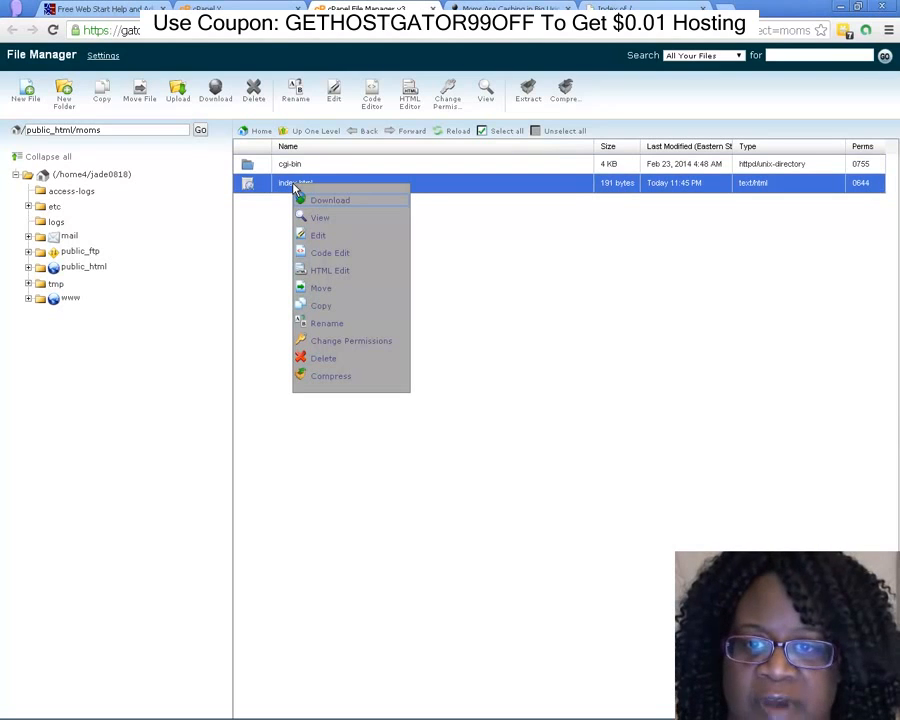
click(316, 240)
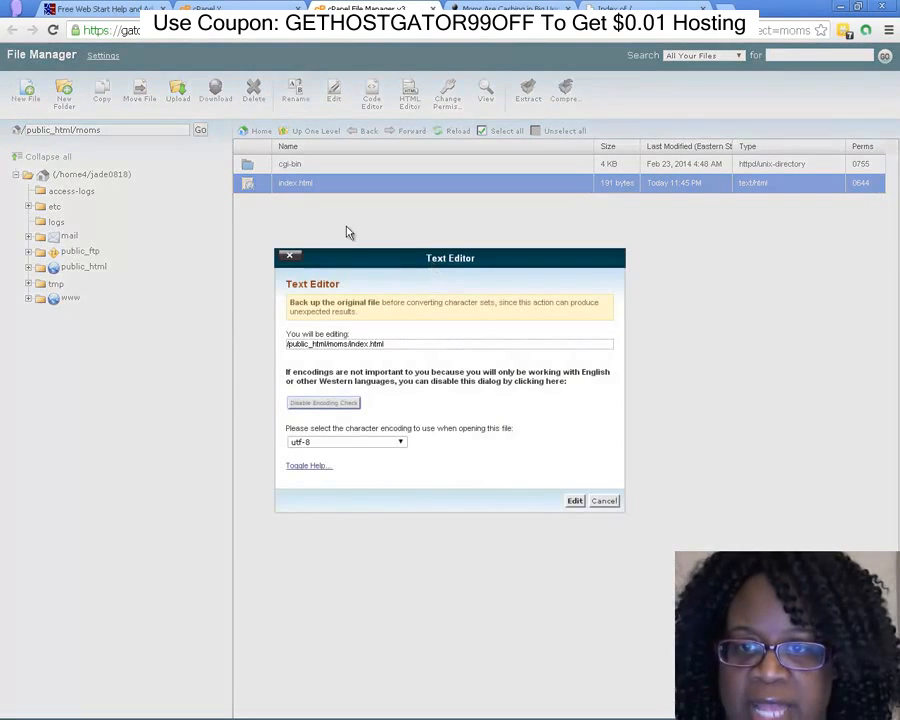
click(574, 500)
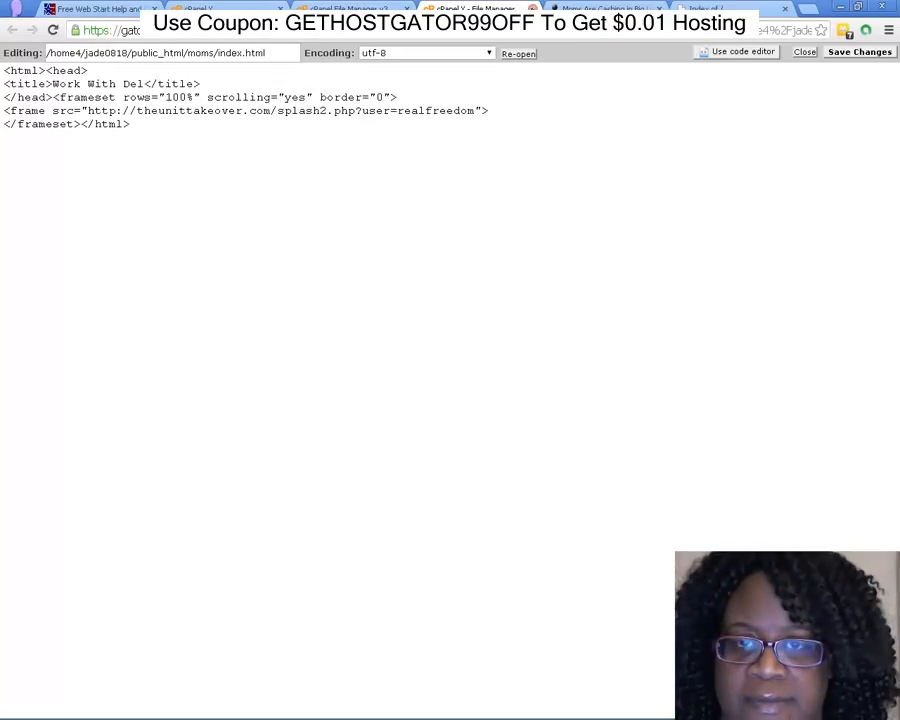
key(ctrl+w)
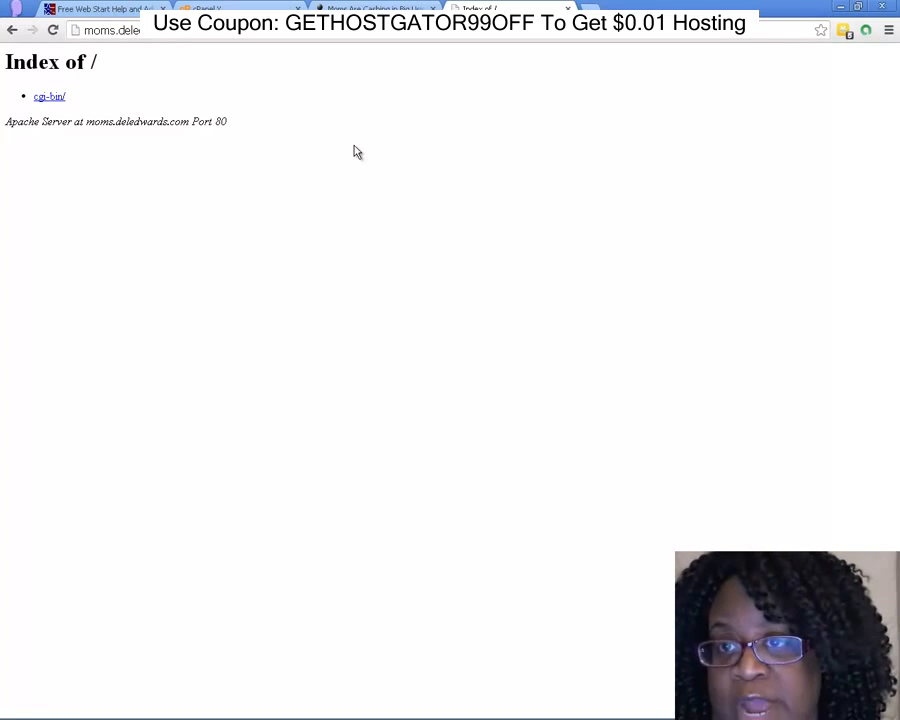
Reload the moms subdomain page and look through the forwarded splash page down to its contact form.
key(F5)
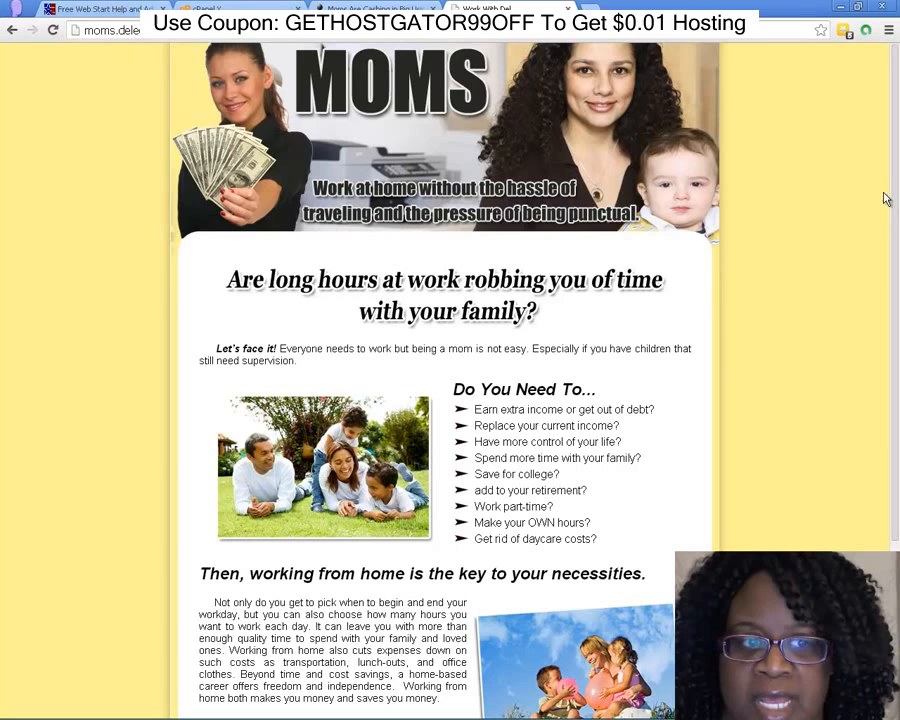
drag(896, 190, 896, 400)
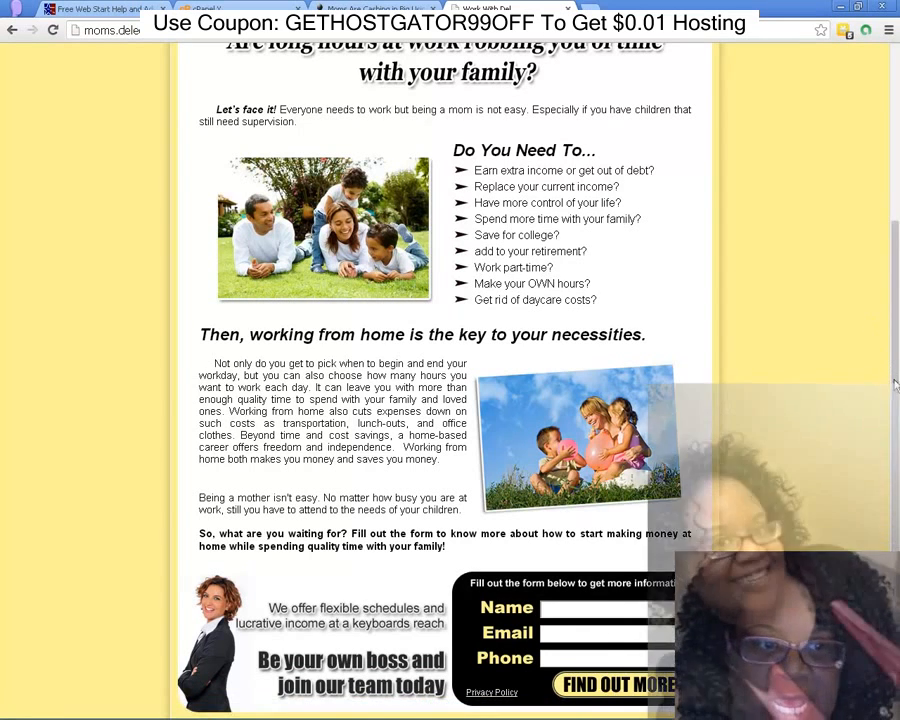
scroll(878, 328, up, 3)
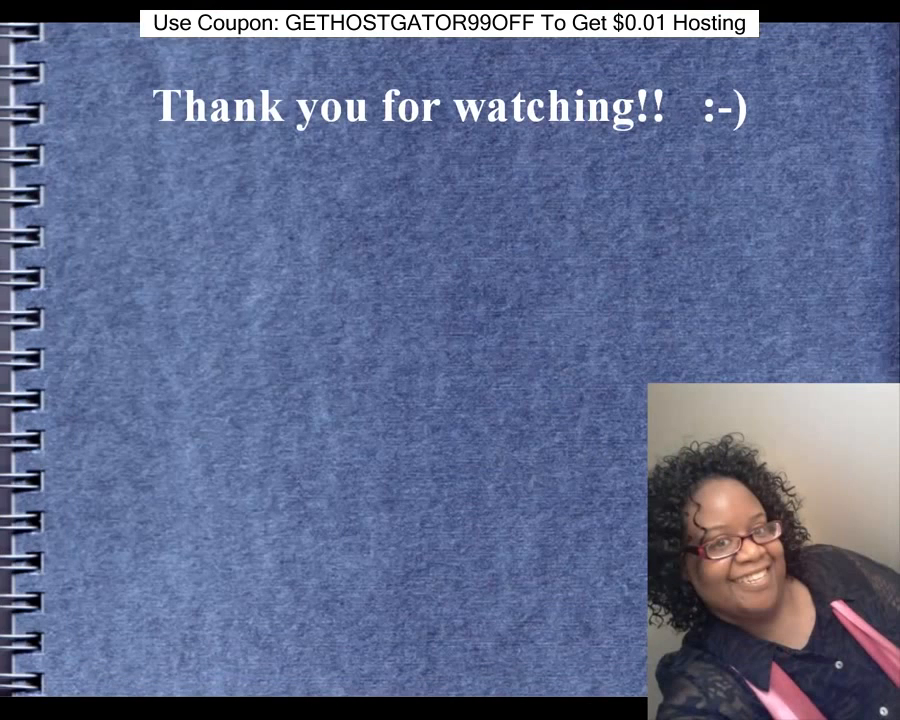